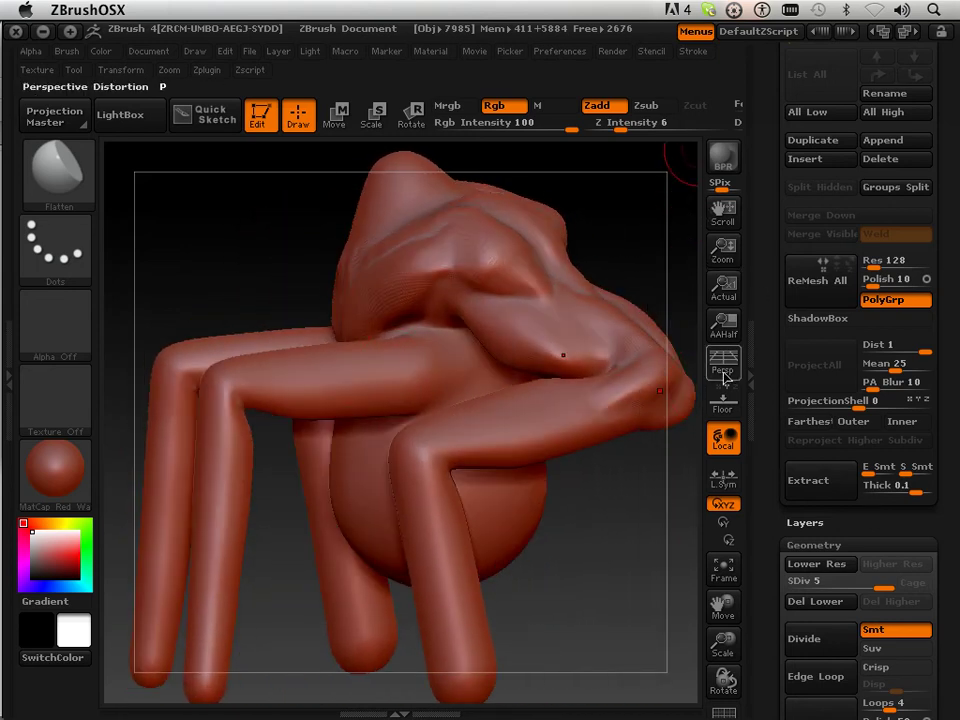
Step: Display the polygroup wireframe on the creature and isolate individual polygroups in turn, restoring the full mesh after each
click(716, 711)
mouse_move(621, 606)
mouse_down()
mouse_move(628, 594)
mouse_move(645, 606)
mouse_move(707, 589)
mouse_move(644, 592)
mouse_move(651, 579)
mouse_up()
ctrl+shift+click(495, 385)
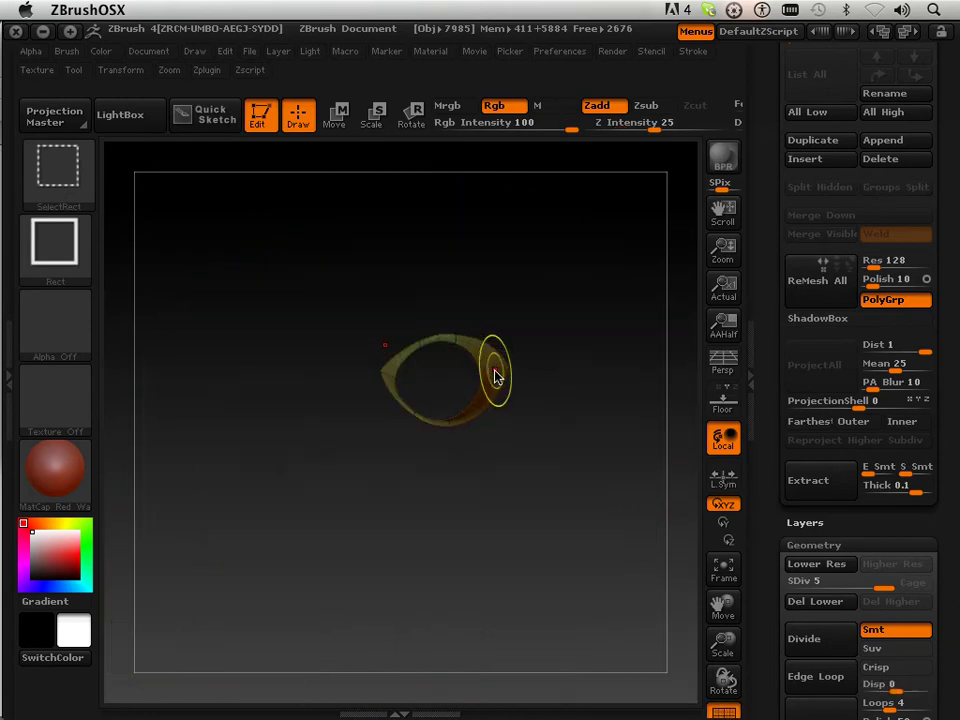
ctrl+shift+click(492, 378)
ctrl+shift+click(434, 397)
ctrl+shift+click(453, 412)
ctrl+shift+click(510, 465)
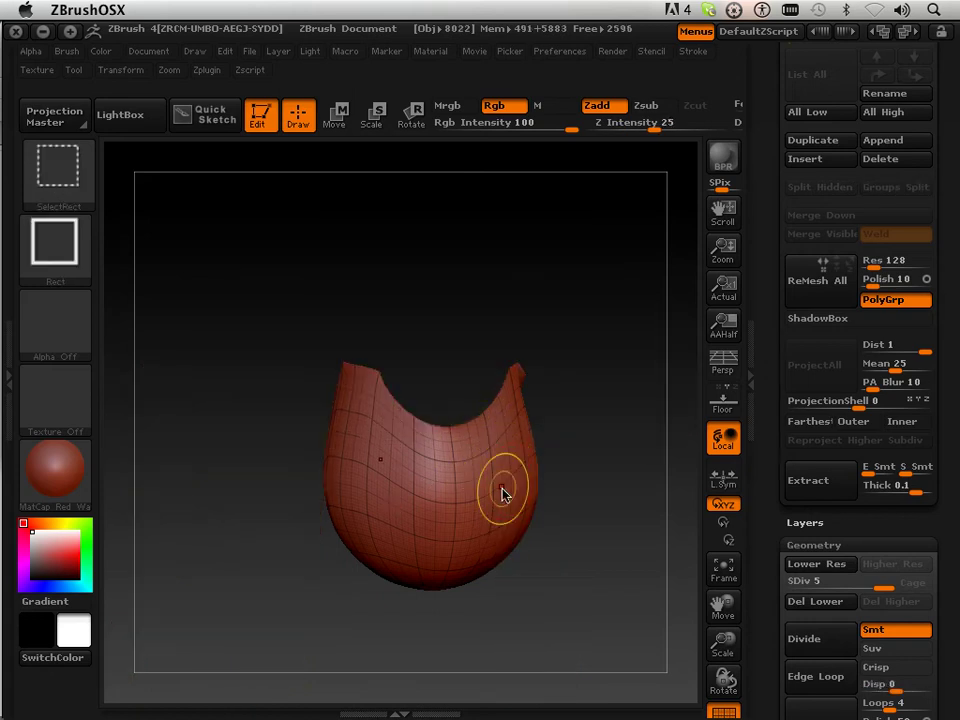
ctrl+shift+click(571, 519)
ctrl+shift+click(571, 518)
ctrl+shift+click(568, 459)
ctrl+shift+click(609, 493)
Step: Lower the mesh to subdivision level 1 and hide every polygroup of the outer arms, keeping the head, torso, belly and inner legs
drag(820, 581, 801, 580)
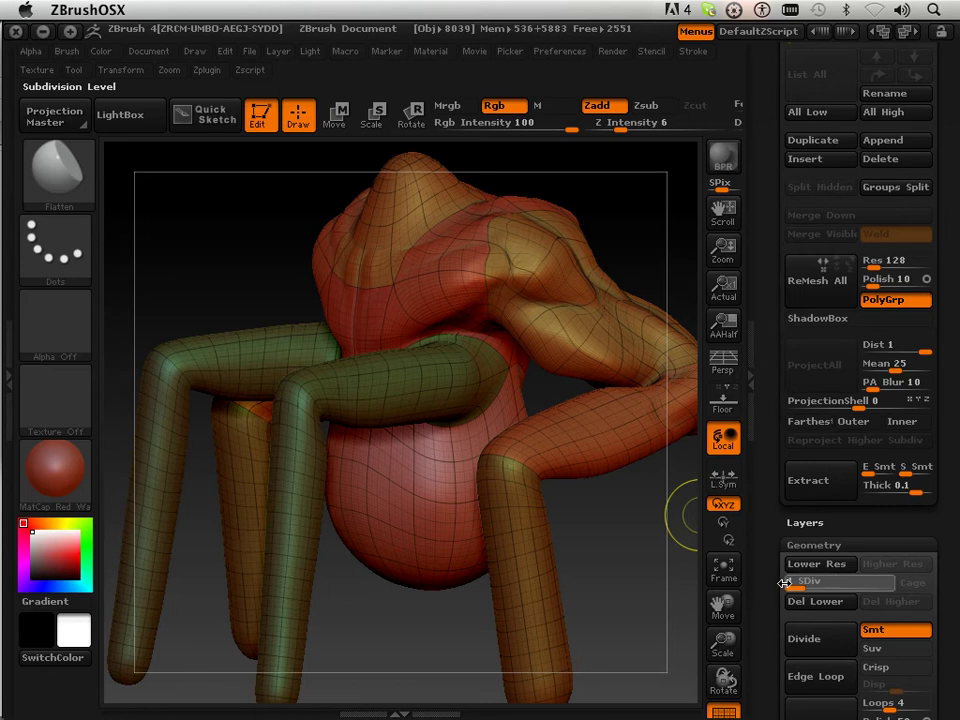
drag(654, 621, 690, 609)
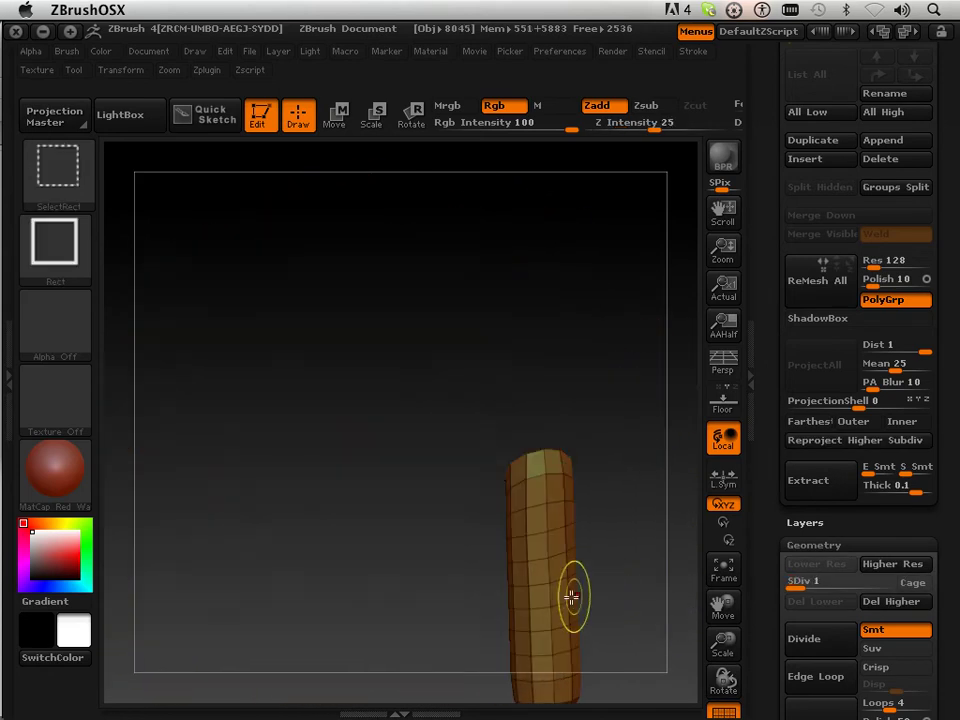
ctrl+shift+click(575, 587)
ctrl+shift+click(568, 568)
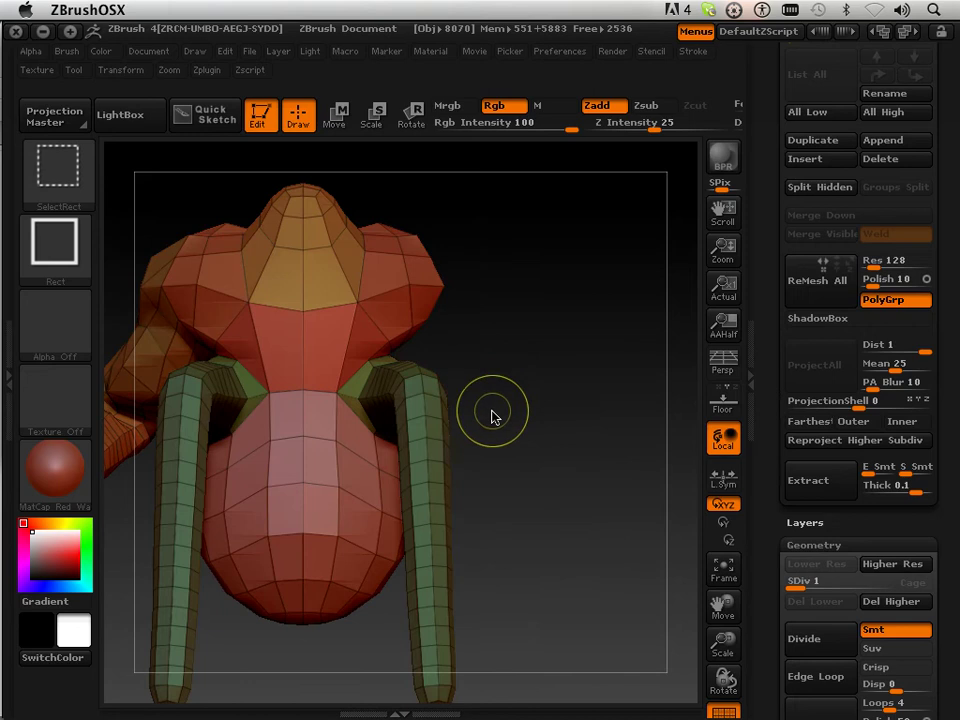
ctrl+shift+click(142, 349)
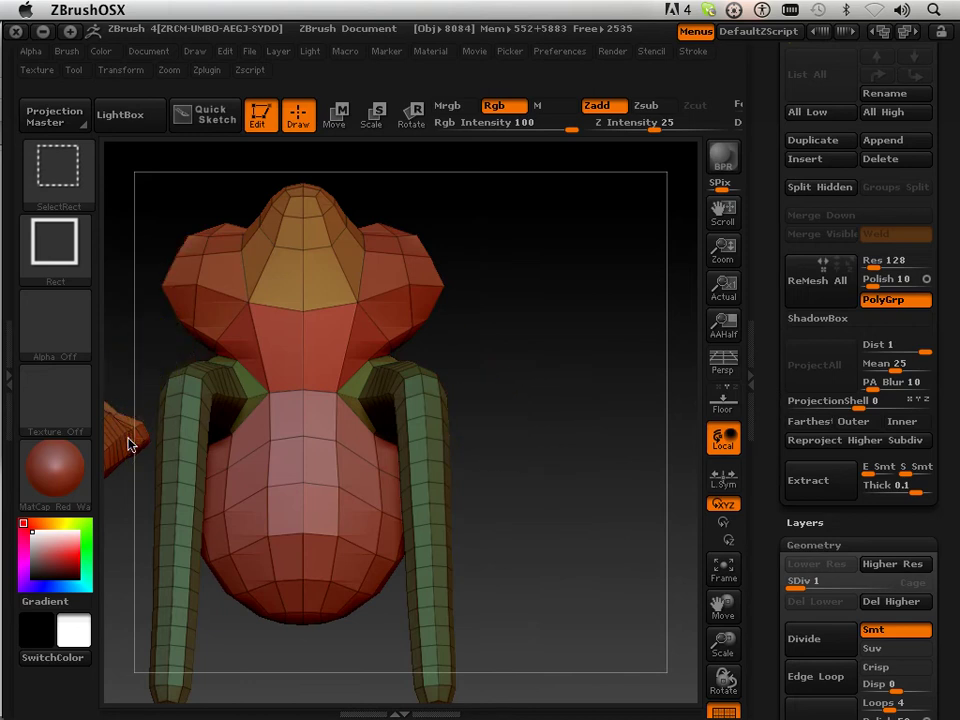
mouse_move(470, 430)
mouse_down()
mouse_move(531, 426)
mouse_move(515, 444)
mouse_up()
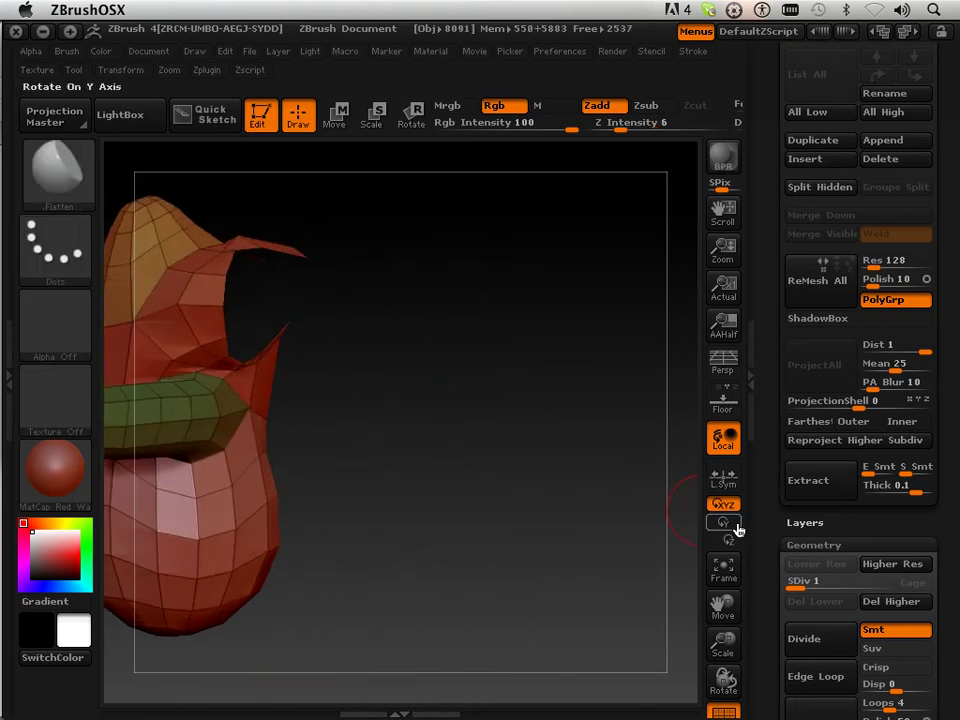
click(723, 568)
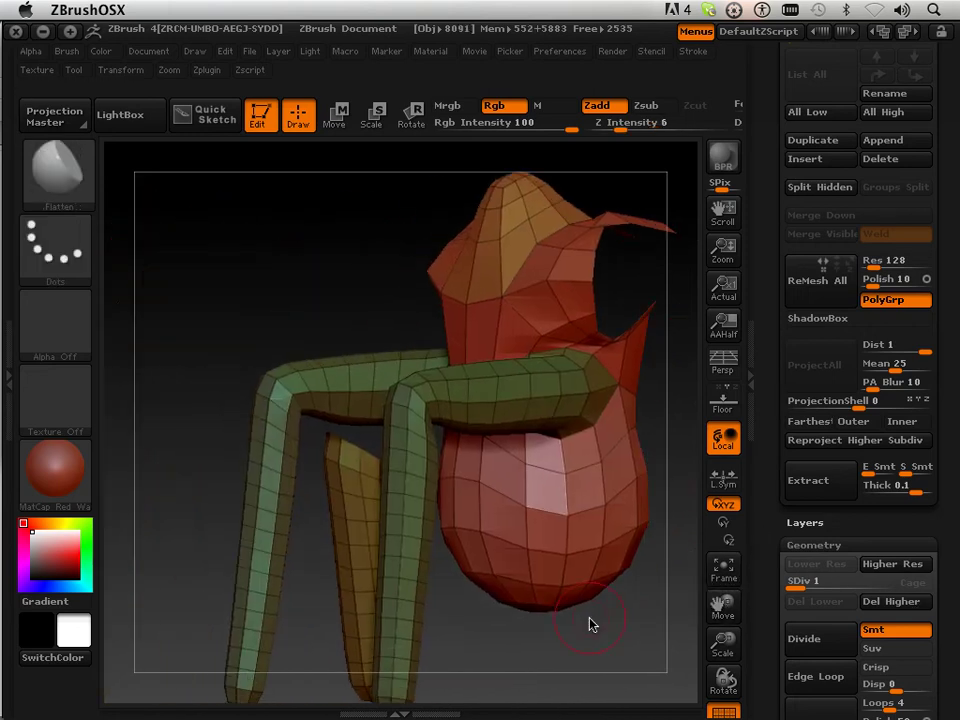
ctrl+alt+shift+click(351, 519)
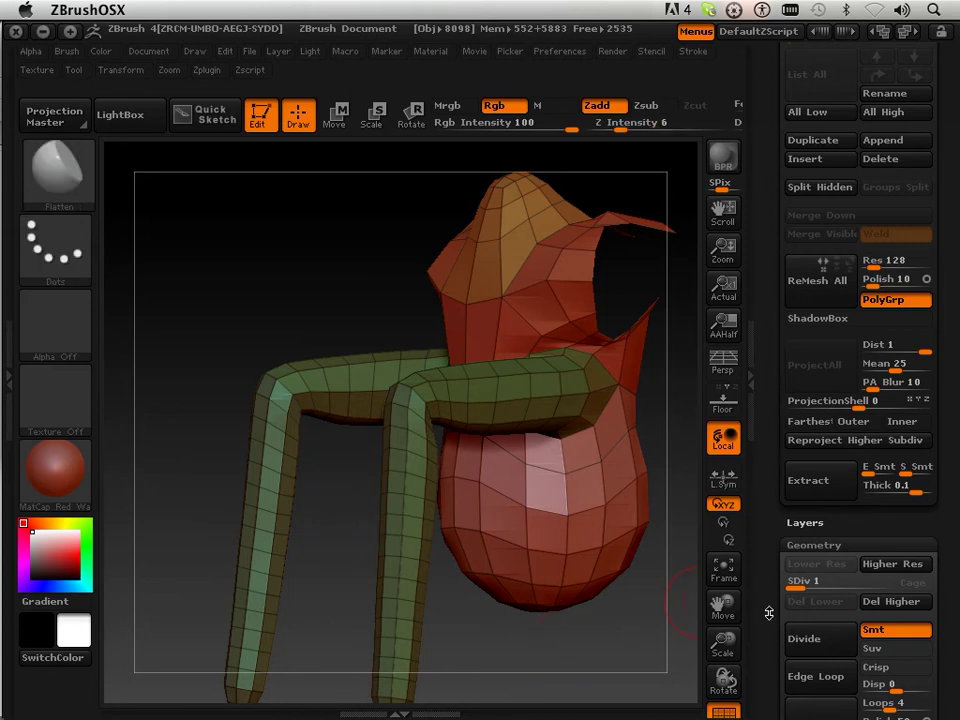
Step: Combine the visible head, torso, belly and inner legs into one polygroup with Group Visible
drag(768, 613, 765, 390)
scroll(765, 390, down, 10)
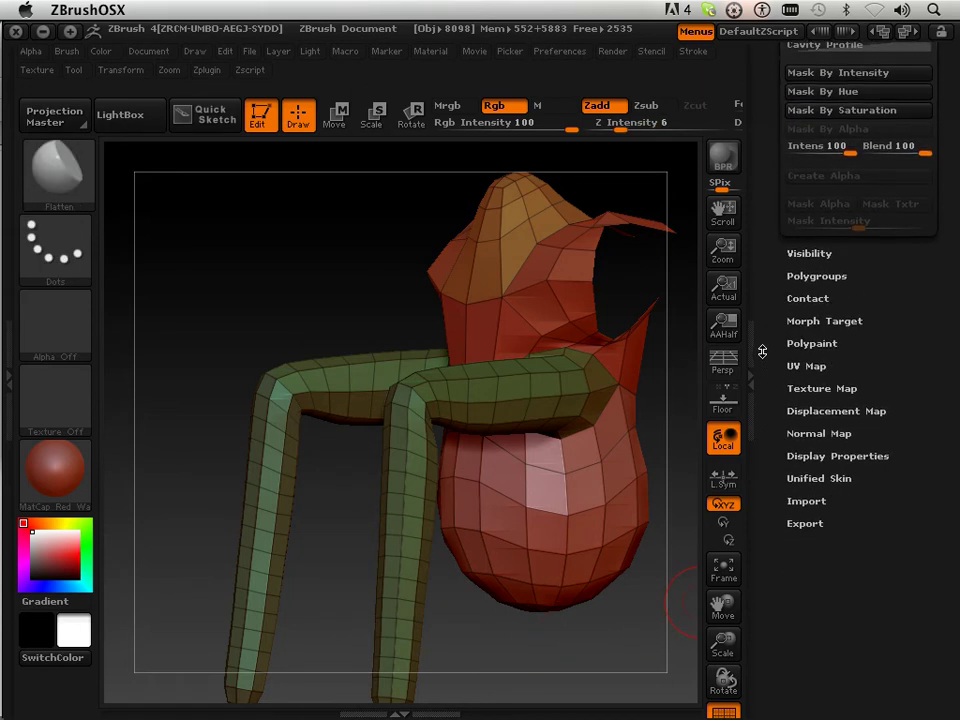
scroll(762, 351, down, 1)
click(797, 259)
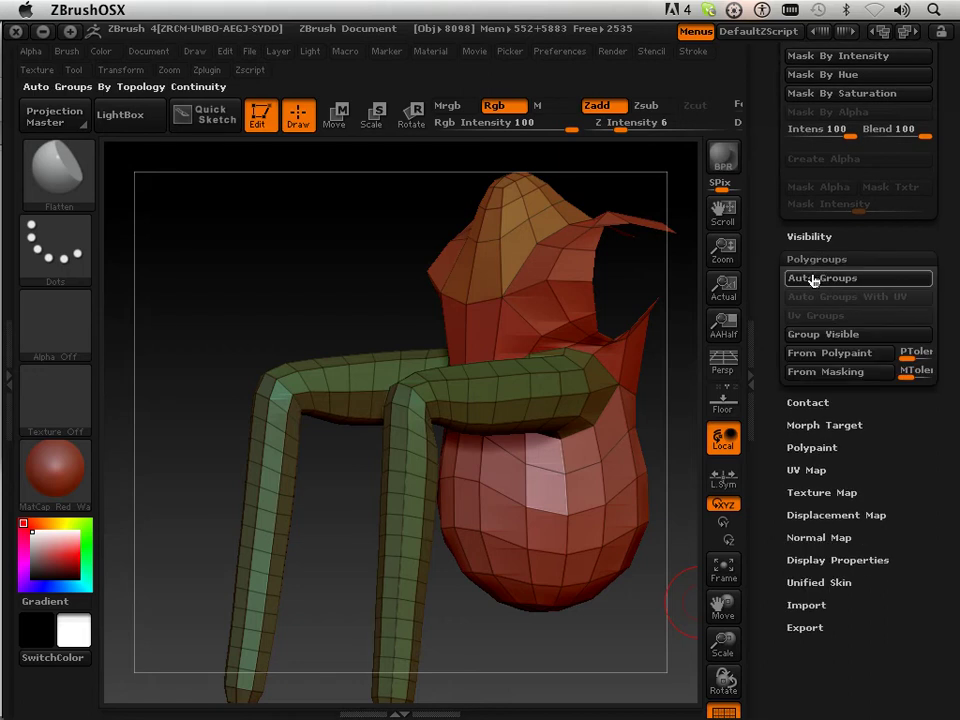
click(800, 334)
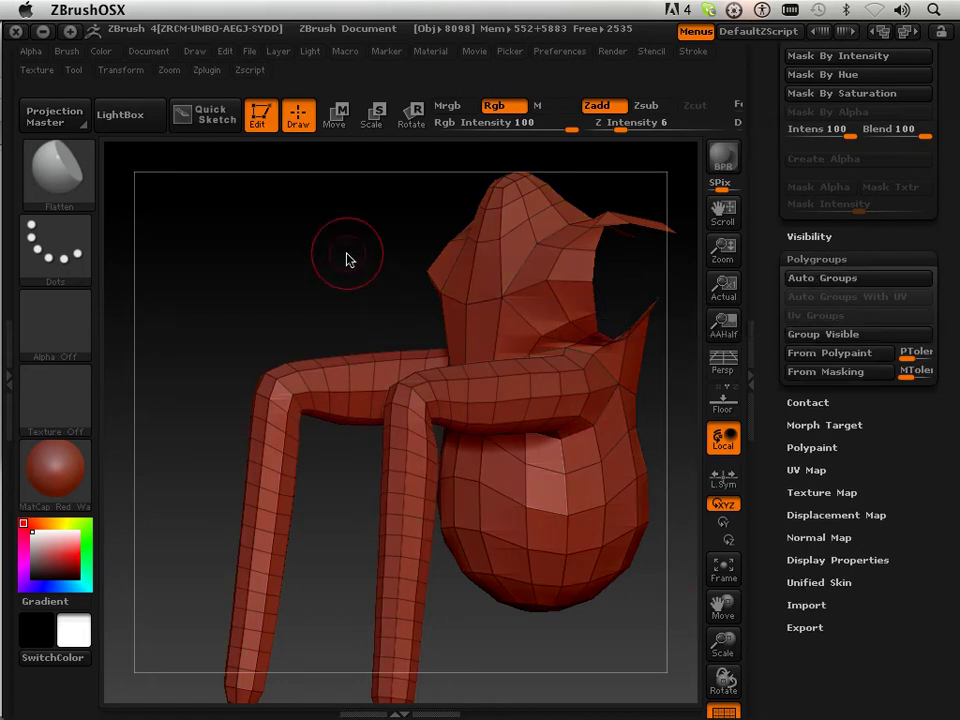
Step: Hide the body polygroup, combine the outer arms into their own single polygroup, and show the whole creature again
mouse_move(340, 268)
mouse_down()
mouse_move(381, 266)
mouse_move(362, 294)
mouse_up()
ctrl+shift+click(362, 294)
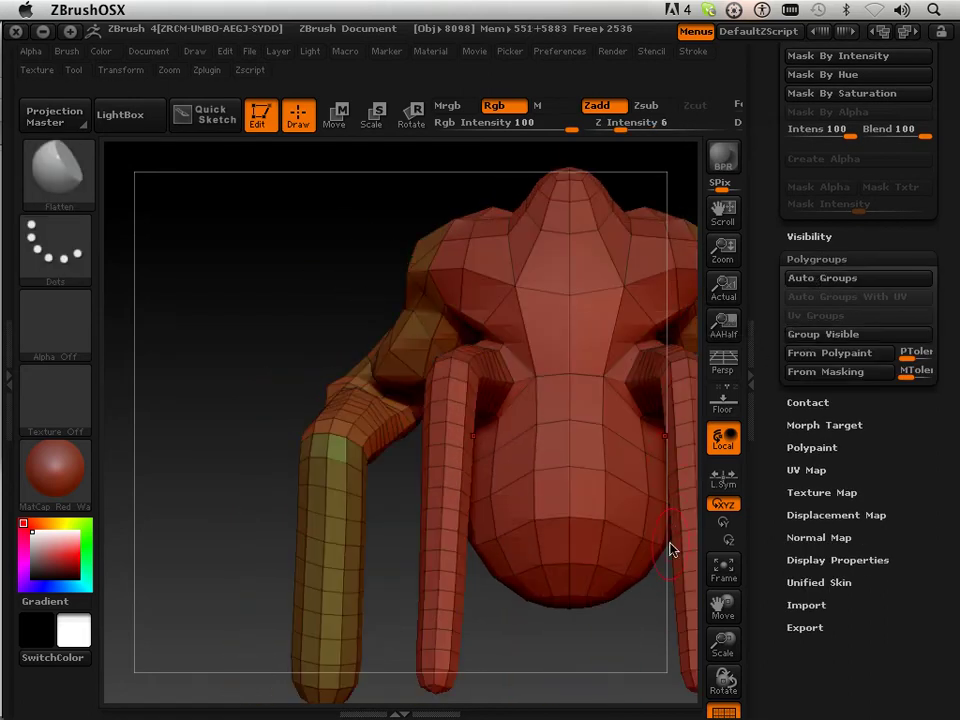
ctrl+shift+click(583, 527)
ctrl+shift+click(612, 528)
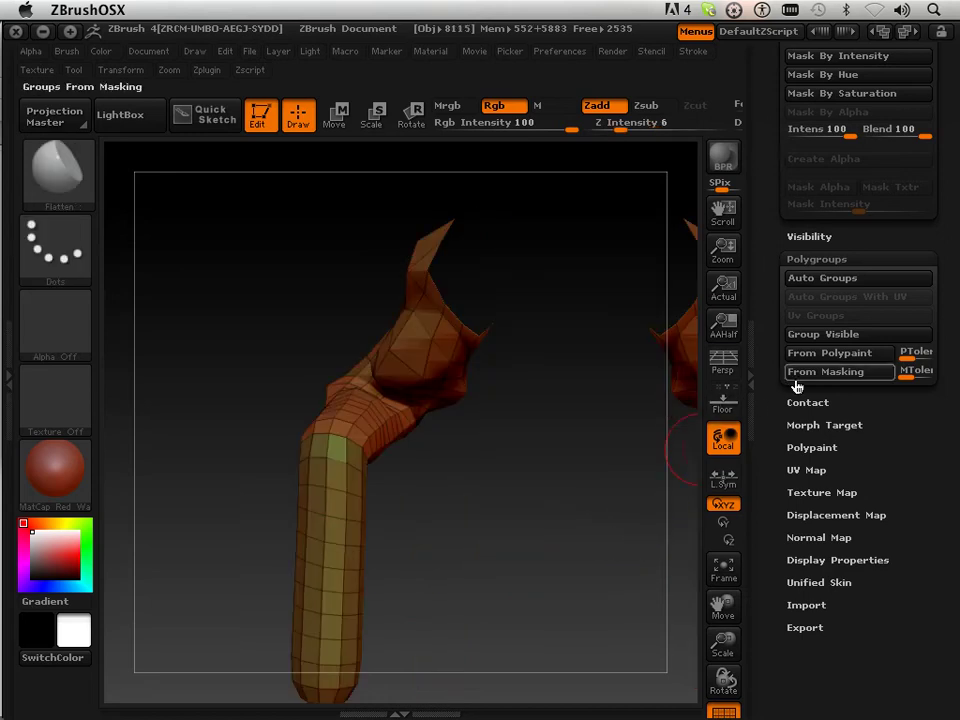
click(822, 334)
ctrl+shift+click(553, 557)
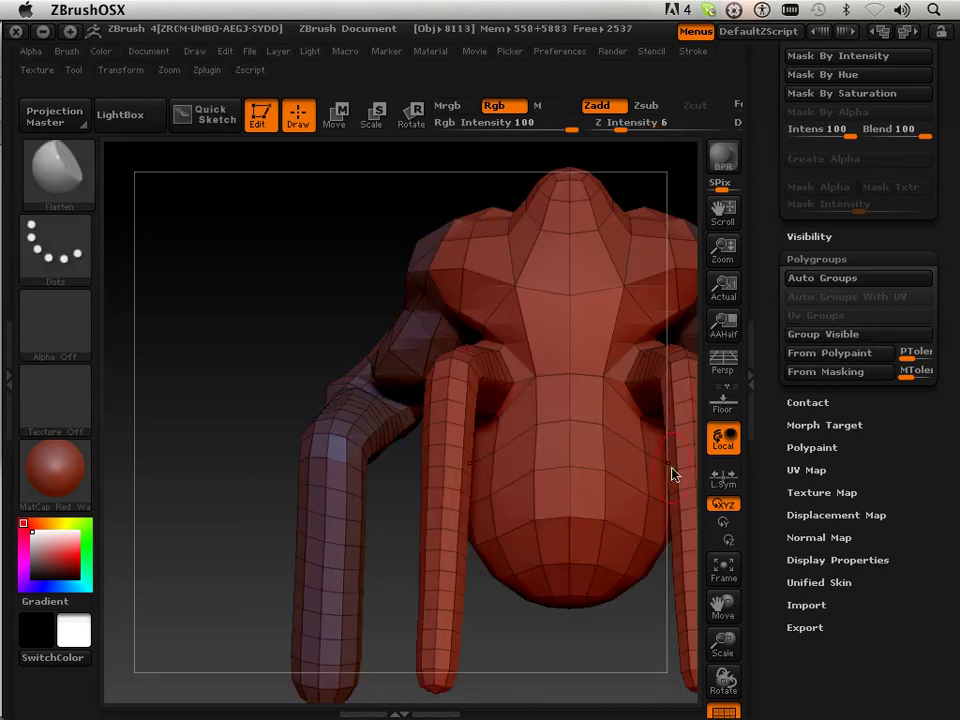
Step: Isolate the polygroup holding the body and inner legs and set its subdivision level to 2
drag(724, 606, 656, 628)
drag(652, 316, 566, 401)
ctrl+shift+click(535, 510)
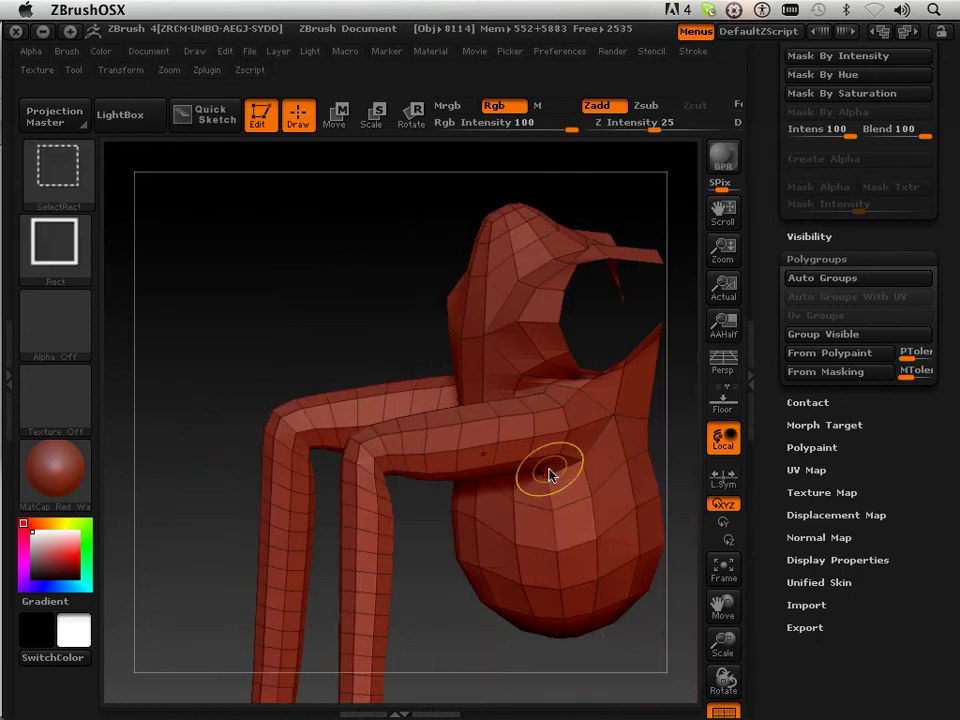
mouse_move(429, 636)
mouse_down()
mouse_move(489, 669)
mouse_move(418, 591)
mouse_move(437, 608)
mouse_move(430, 600)
mouse_up()
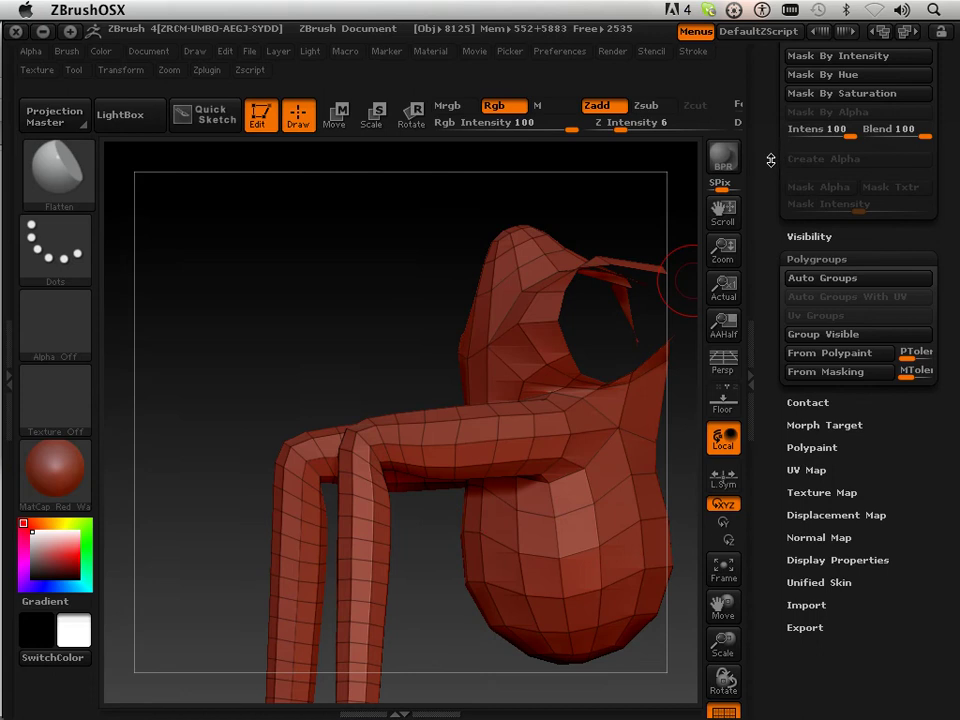
scroll(776, 199, up, 15)
drag(801, 441, 858, 442)
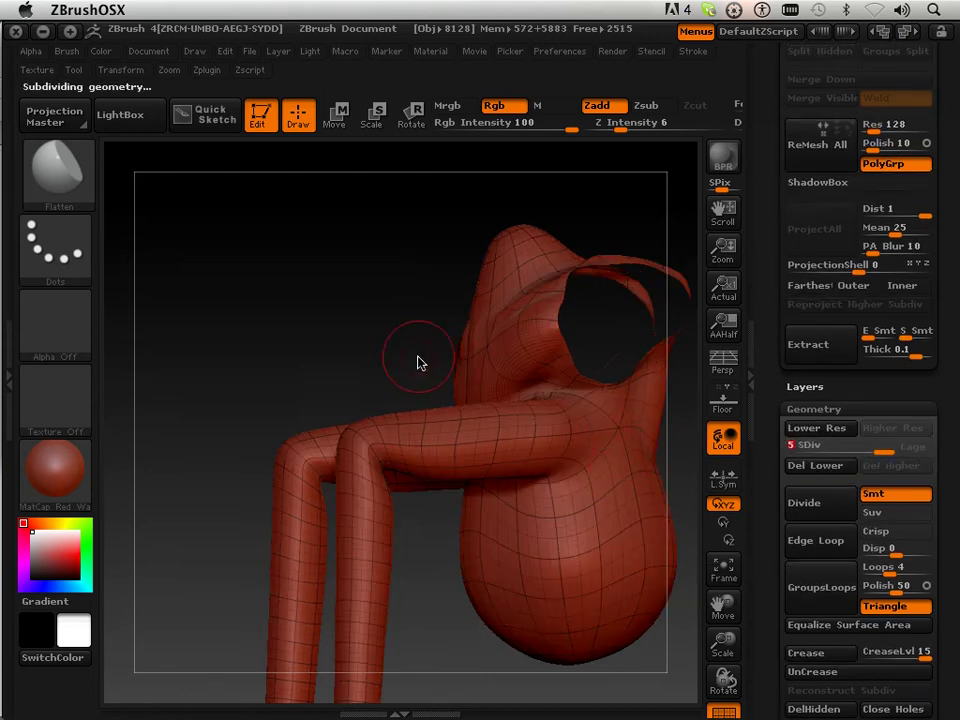
click(845, 447)
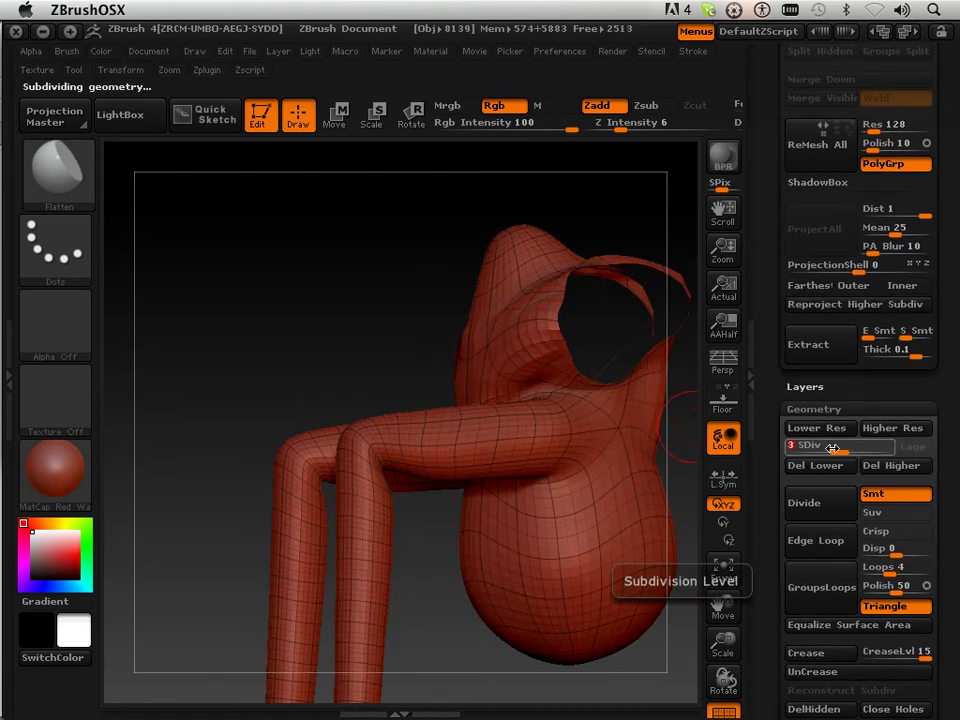
click(824, 449)
Step: Choose the Move Parts brush and pull the base of the inner legs down over the belly to enlarge the hips
mouse_move(385, 305)
mouse_down()
mouse_move(432, 400)
mouse_move(399, 285)
mouse_up()
click(90, 175)
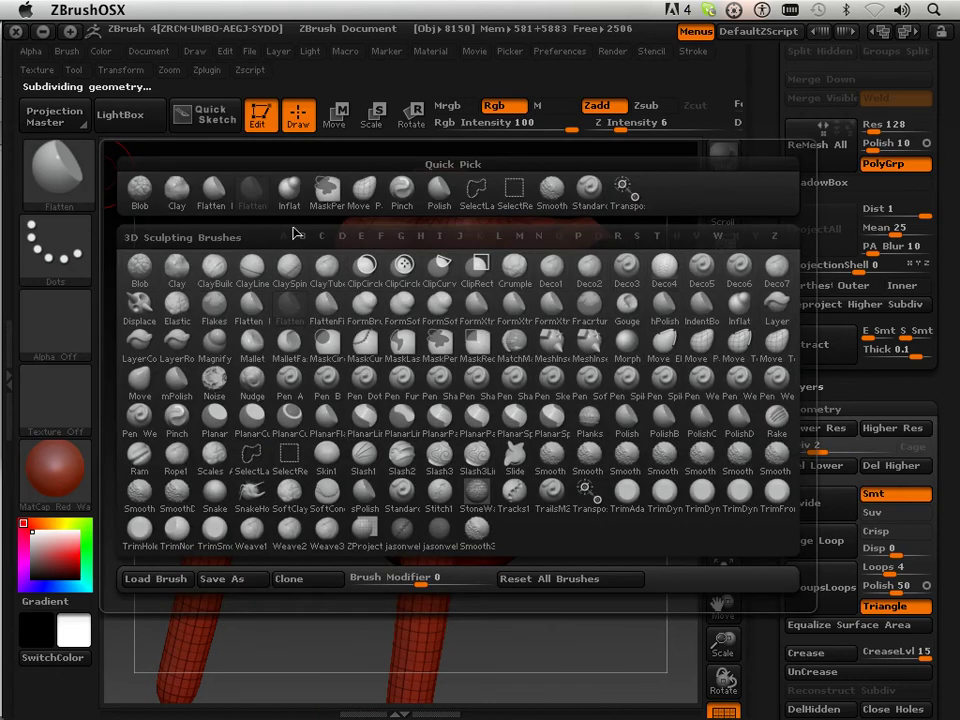
click(692, 362)
mouse_move(649, 467)
mouse_down()
mouse_move(621, 480)
mouse_move(574, 619)
mouse_move(584, 422)
mouse_move(564, 454)
mouse_move(578, 472)
mouse_up()
drag(548, 686, 551, 560)
drag(547, 492, 565, 516)
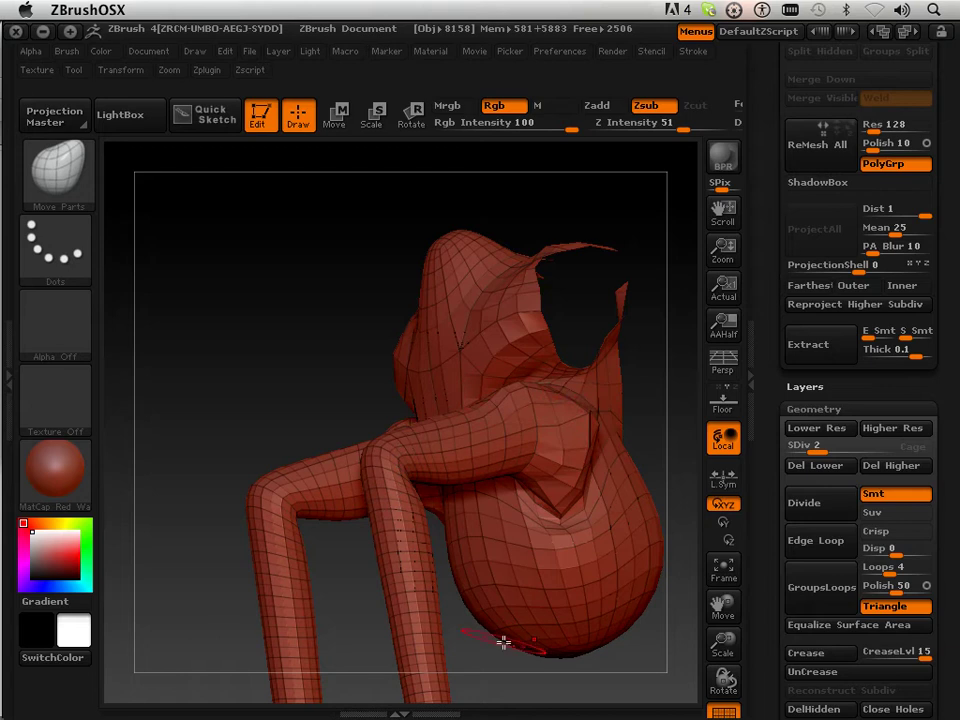
Step: Reshape the upper contour of the inner legs' thighs into a rounded bulge with the Move Parts brush
drag(478, 637, 482, 403)
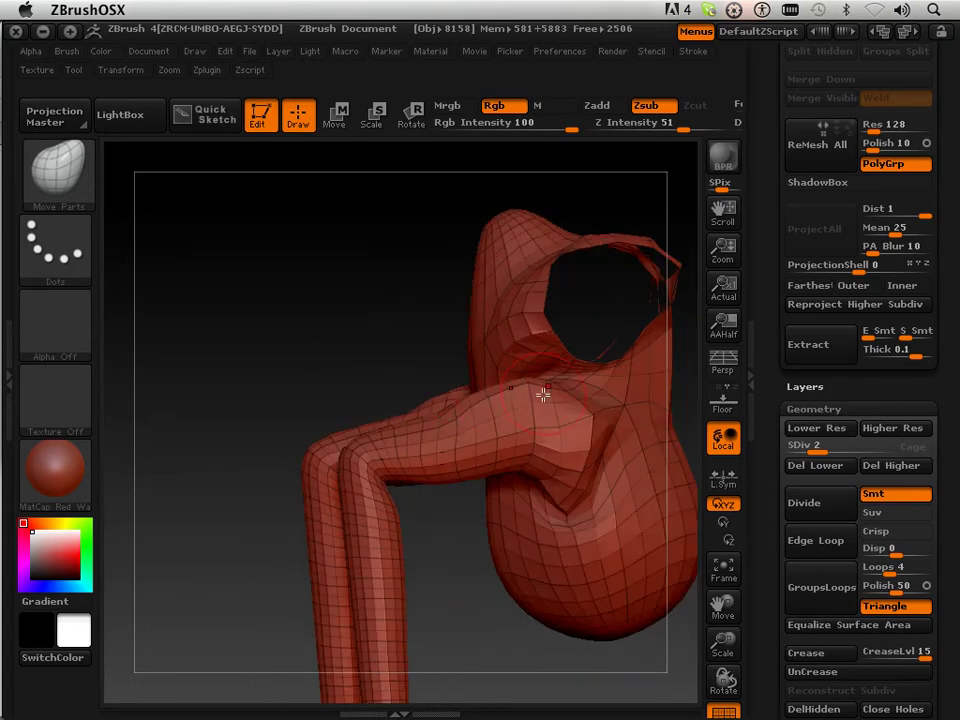
mouse_move(538, 401)
mouse_down()
mouse_move(371, 341)
mouse_move(538, 426)
mouse_up()
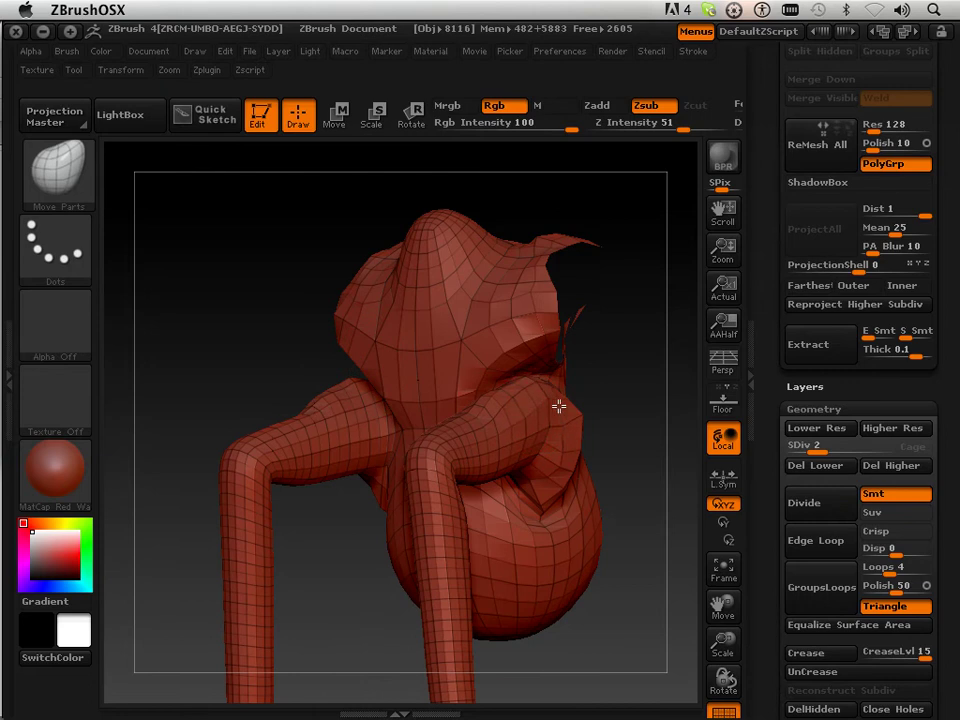
drag(596, 379, 494, 368)
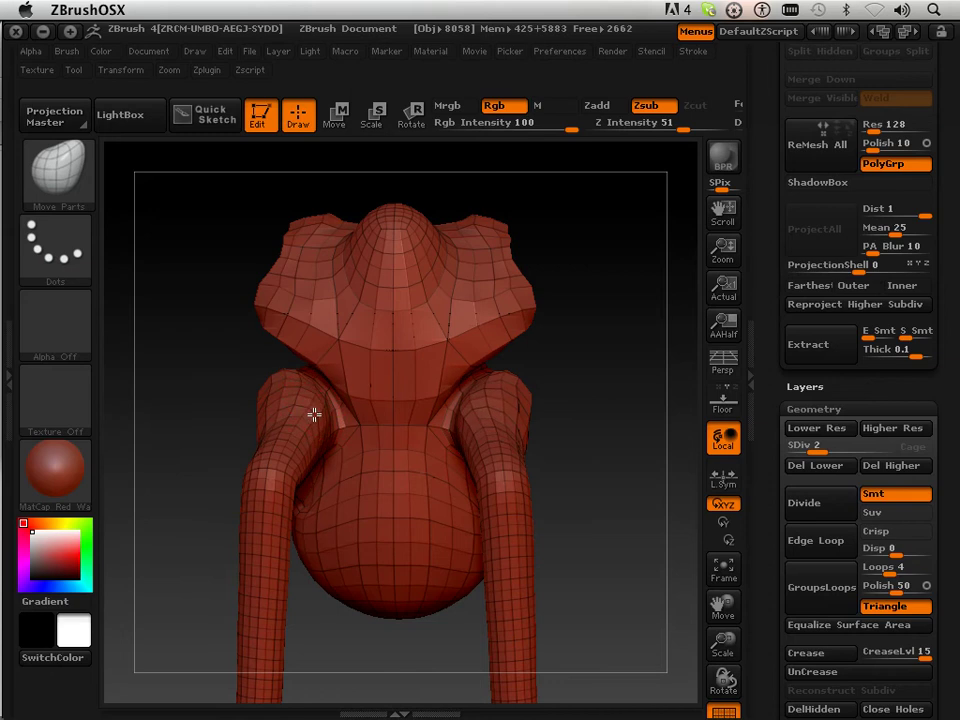
drag(228, 364, 284, 397)
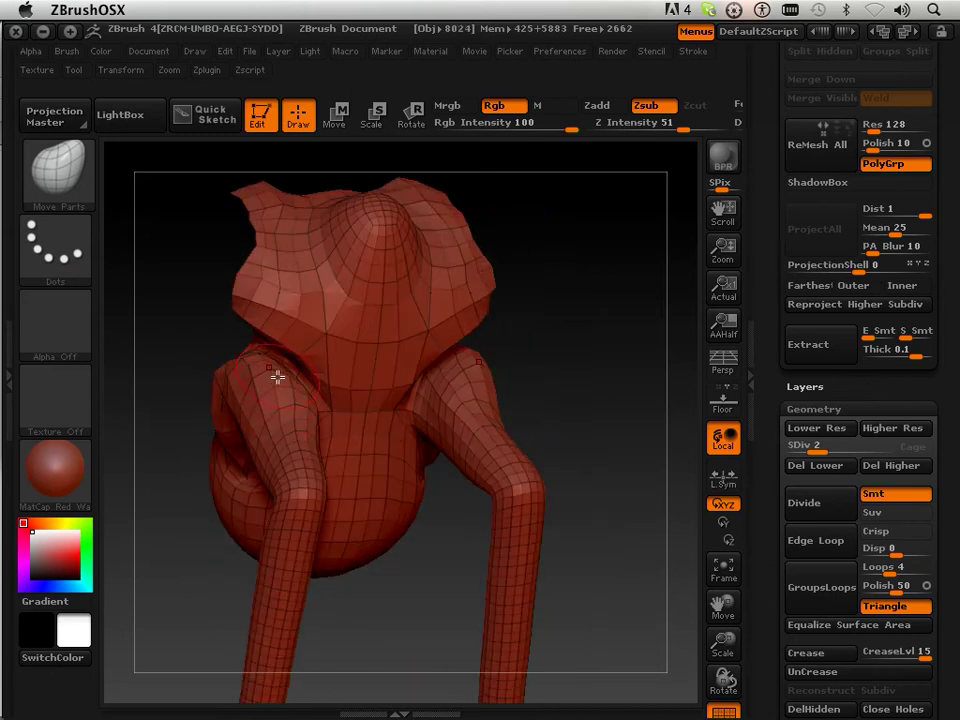
drag(561, 416, 386, 435)
Step: Pull the underside of the inner legs' thighs just behind the knees into a muscular bulge
mouse_move(285, 473)
mouse_down()
mouse_move(263, 486)
mouse_move(260, 476)
mouse_up()
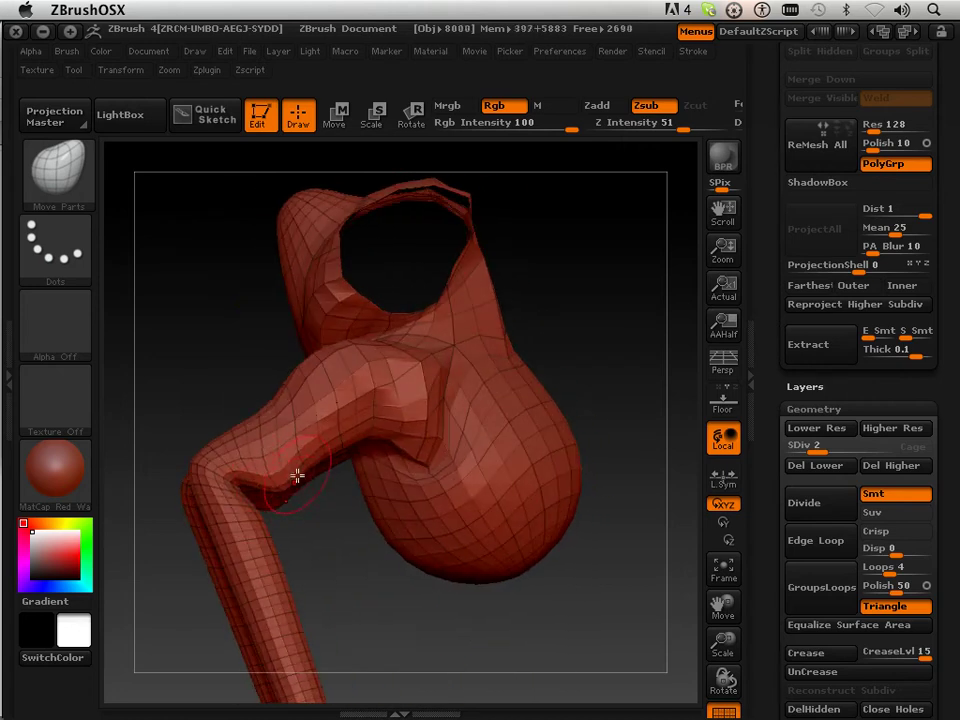
drag(217, 360, 283, 341)
drag(392, 420, 299, 459)
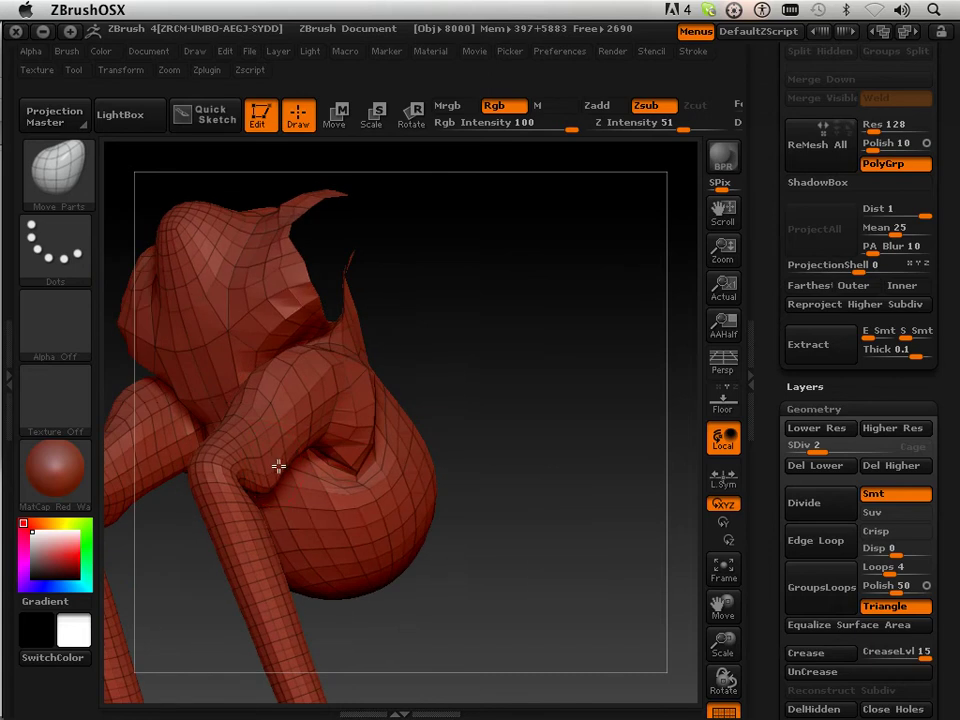
mouse_move(531, 476)
mouse_down()
mouse_move(589, 514)
mouse_move(529, 497)
mouse_up()
drag(761, 618, 900, 615)
drag(545, 503, 578, 486)
Step: Set Rgb Intensity to 20 and Z Intensity to 19, and refine the thighs and hips with the Move Parts brush
drag(425, 474, 427, 482)
right_click(425, 477)
click(426, 475)
drag(508, 419, 582, 392)
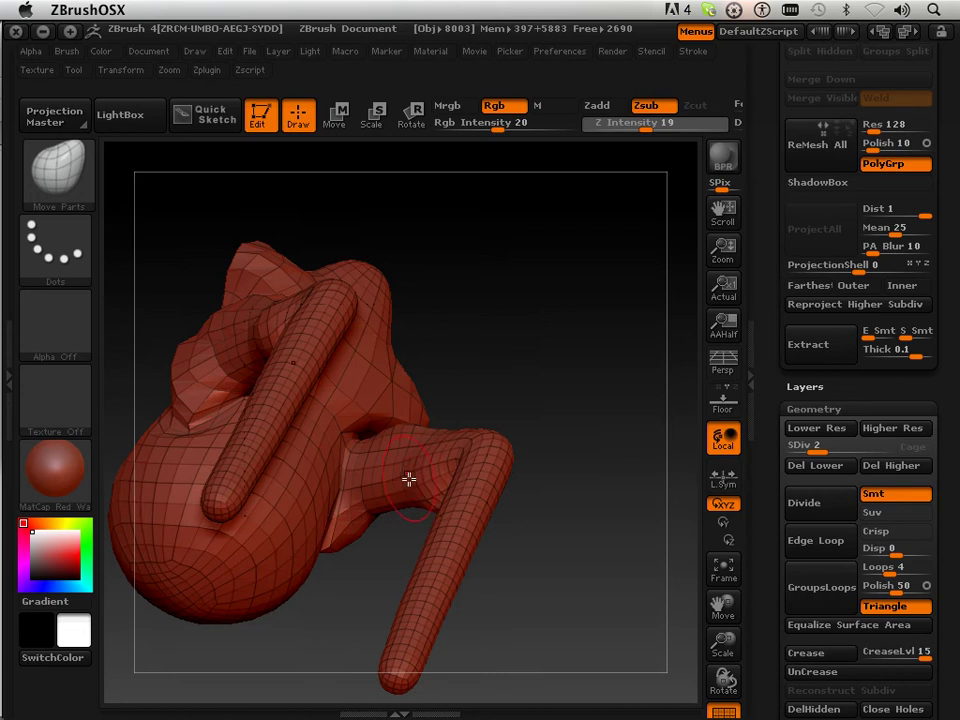
drag(405, 496, 488, 376)
drag(386, 493, 281, 466)
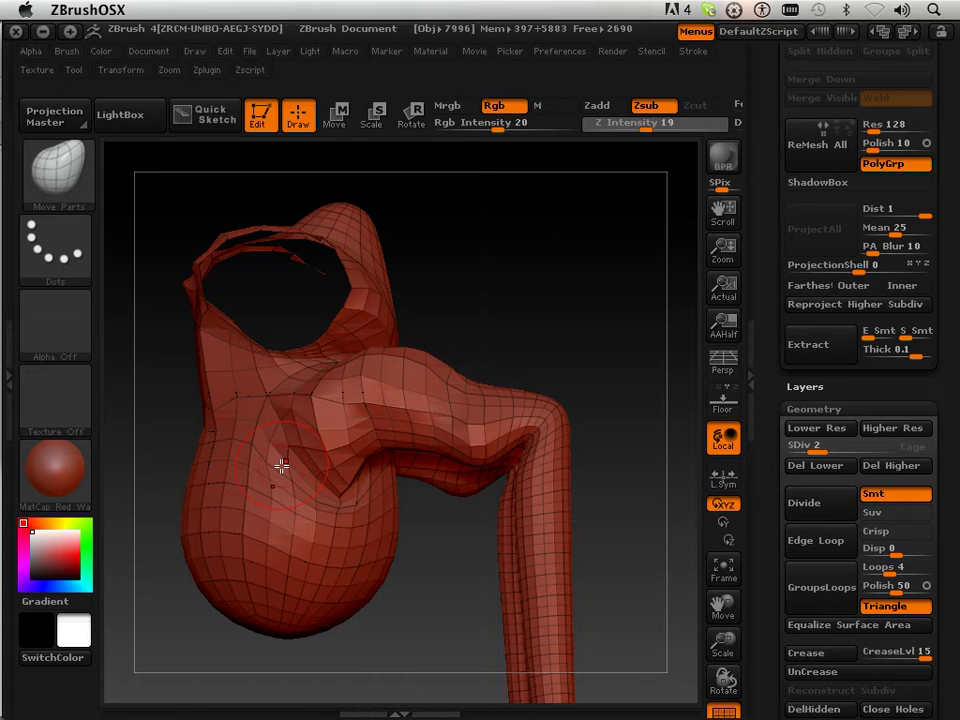
drag(281, 466, 263, 423)
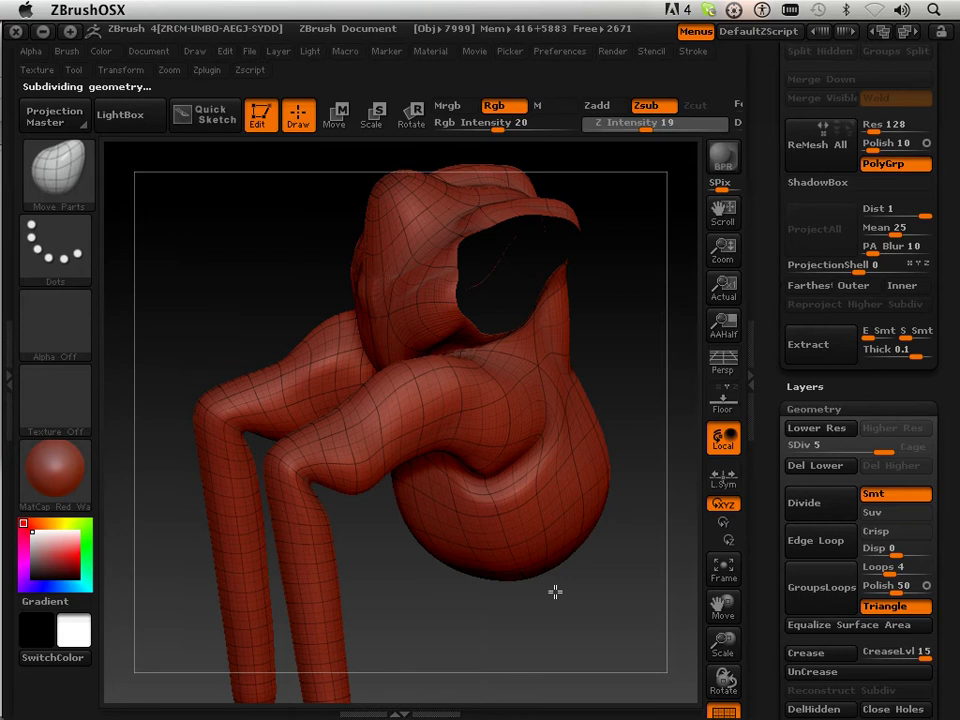
Step: Build up a raised muscle bulge along the top of the inner legs' thighs with the Standard brush
drag(555, 592, 566, 570)
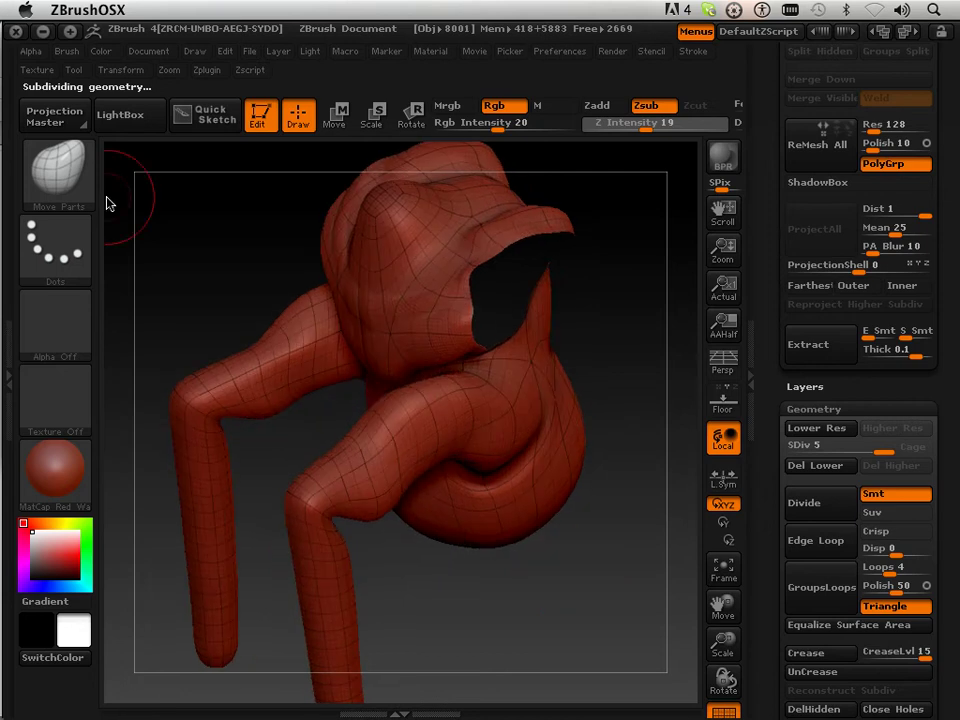
click(61, 140)
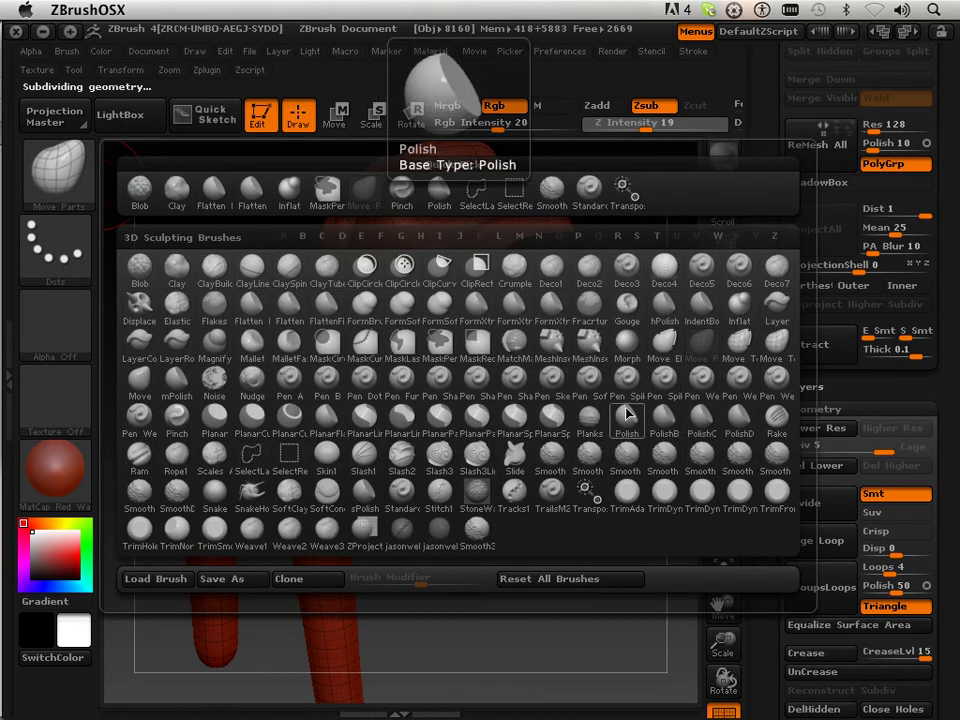
click(588, 192)
drag(570, 579, 501, 514)
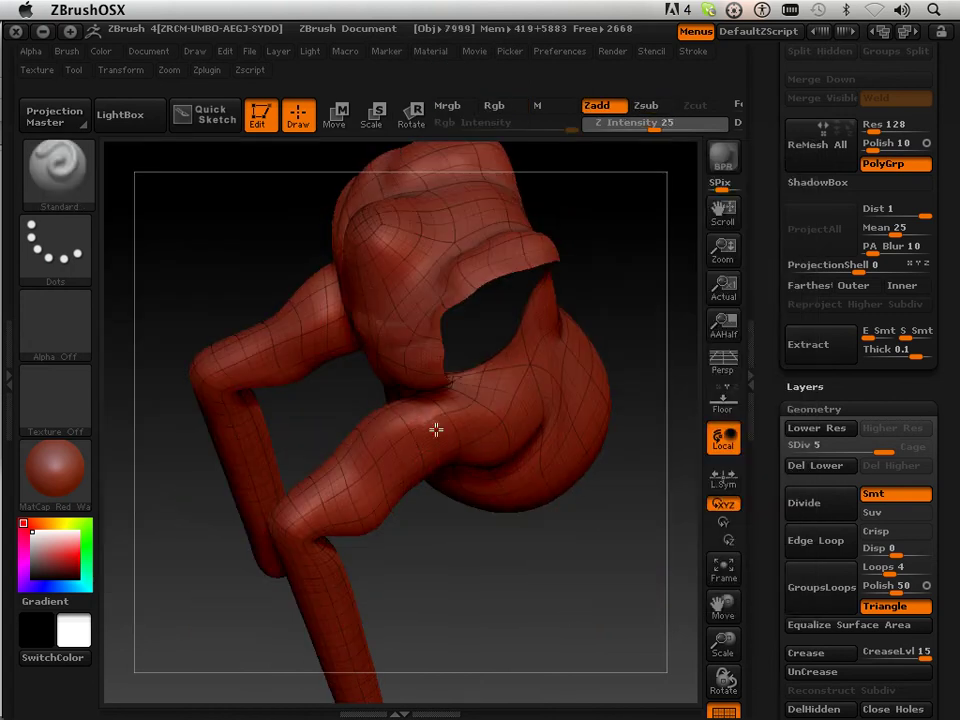
mouse_move(424, 420)
mouse_down()
mouse_move(380, 437)
mouse_move(379, 461)
mouse_up()
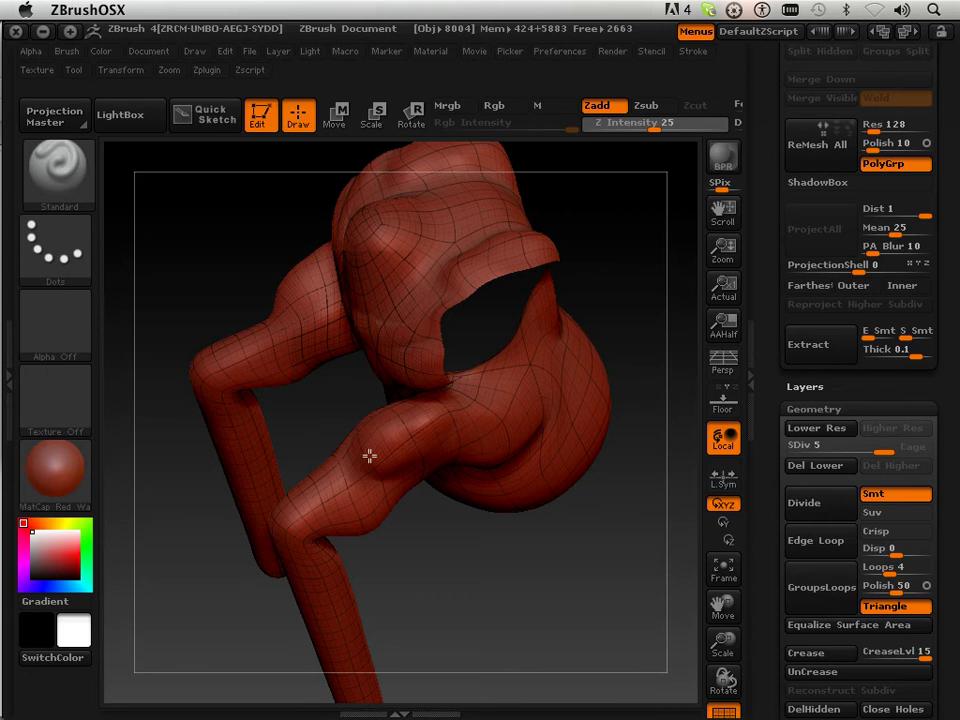
drag(450, 531, 408, 463)
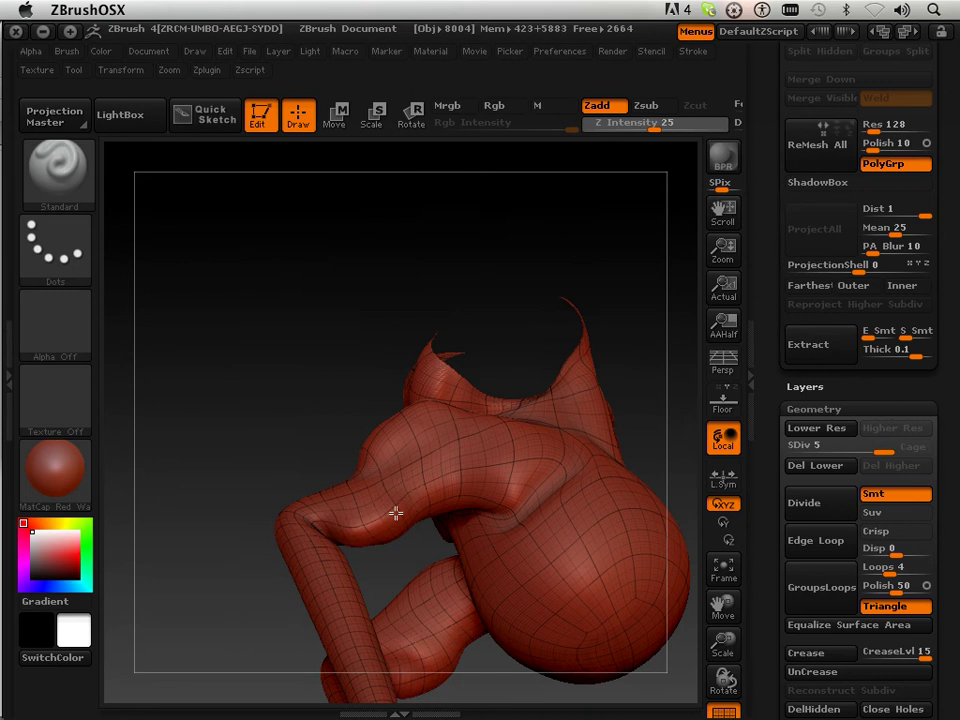
mouse_move(246, 444)
mouse_down()
mouse_move(291, 281)
mouse_move(508, 553)
mouse_move(368, 548)
mouse_up()
drag(457, 543, 385, 369)
drag(321, 306, 257, 326)
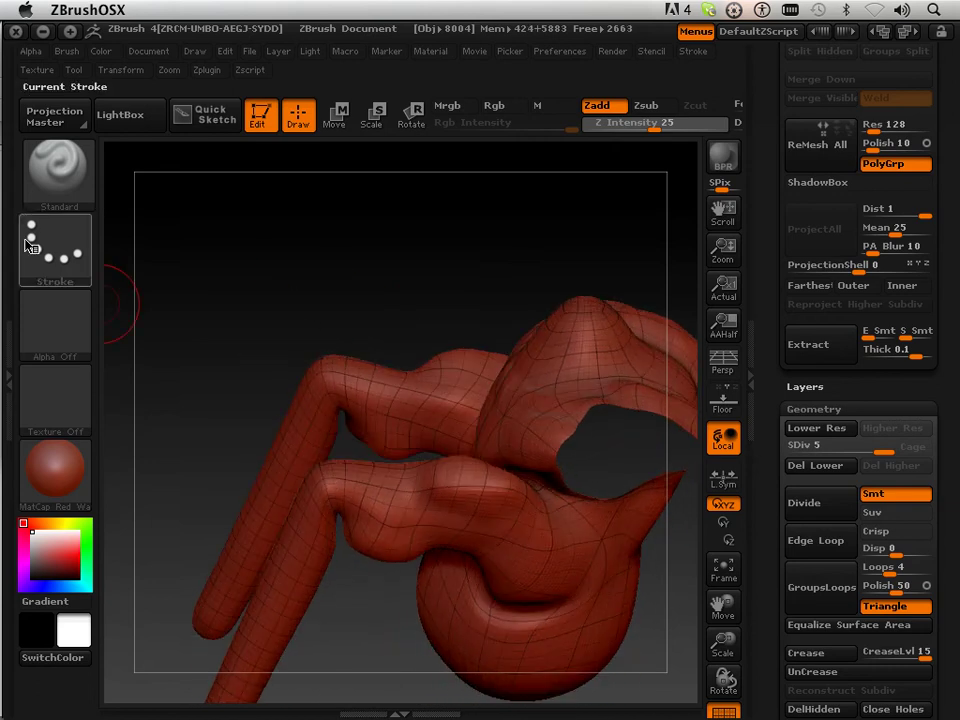
Step: Reshape the thighs between the knees and the upper muscle bulge with the Move Parts brush, and smooth the transition
click(55, 172)
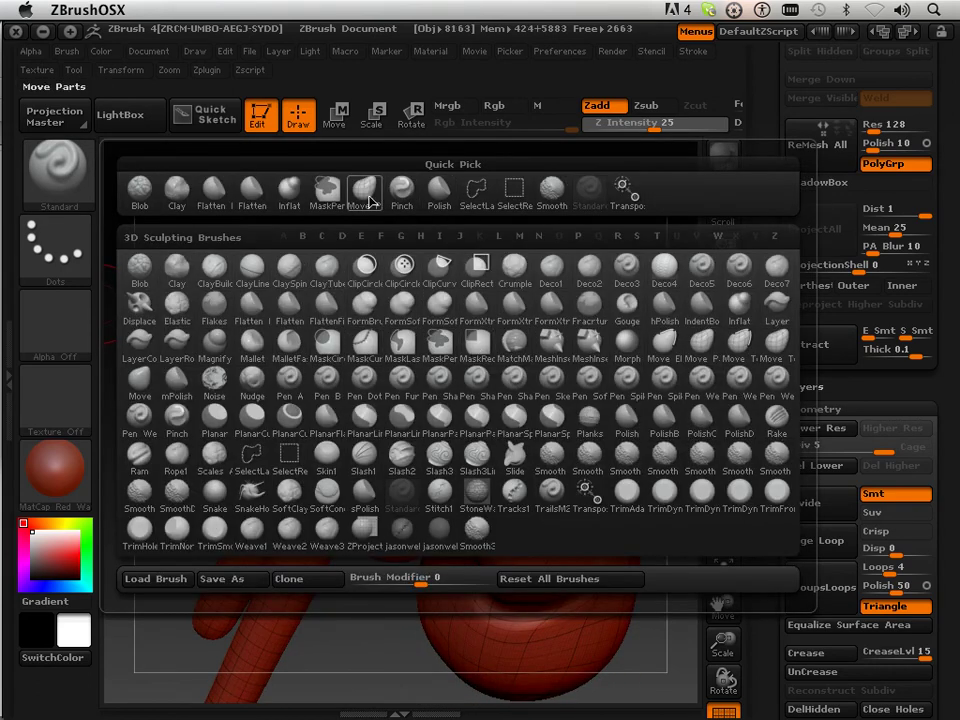
click(364, 189)
mouse_move(300, 298)
mouse_down()
mouse_move(306, 388)
mouse_move(308, 378)
mouse_up()
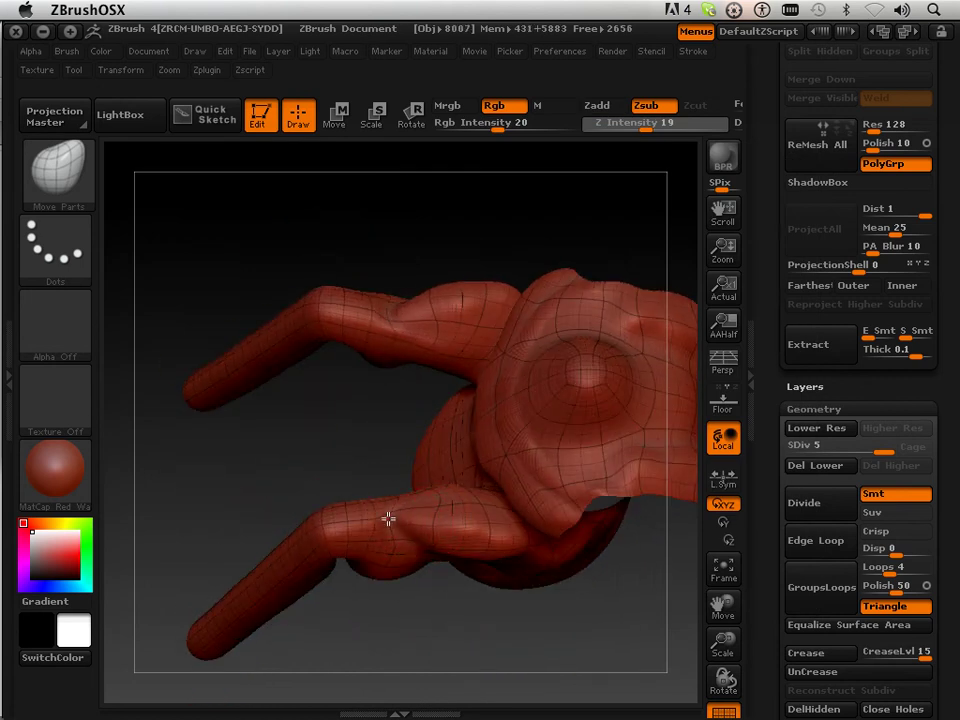
drag(378, 469, 363, 312)
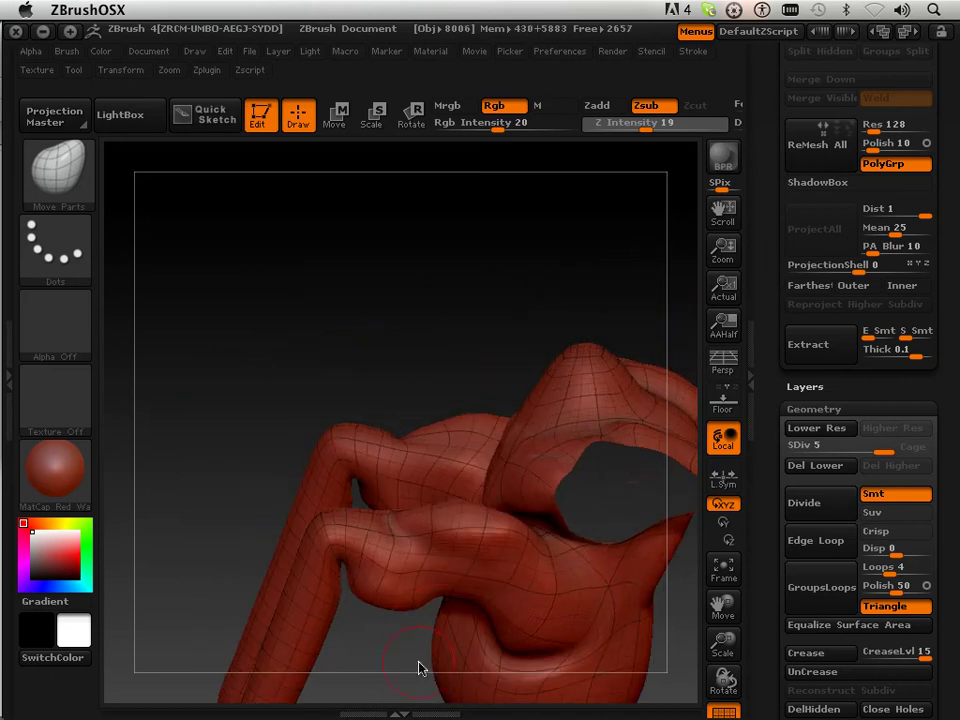
mouse_move(401, 660)
mouse_down()
mouse_move(371, 240)
mouse_move(396, 221)
mouse_move(440, 448)
mouse_up()
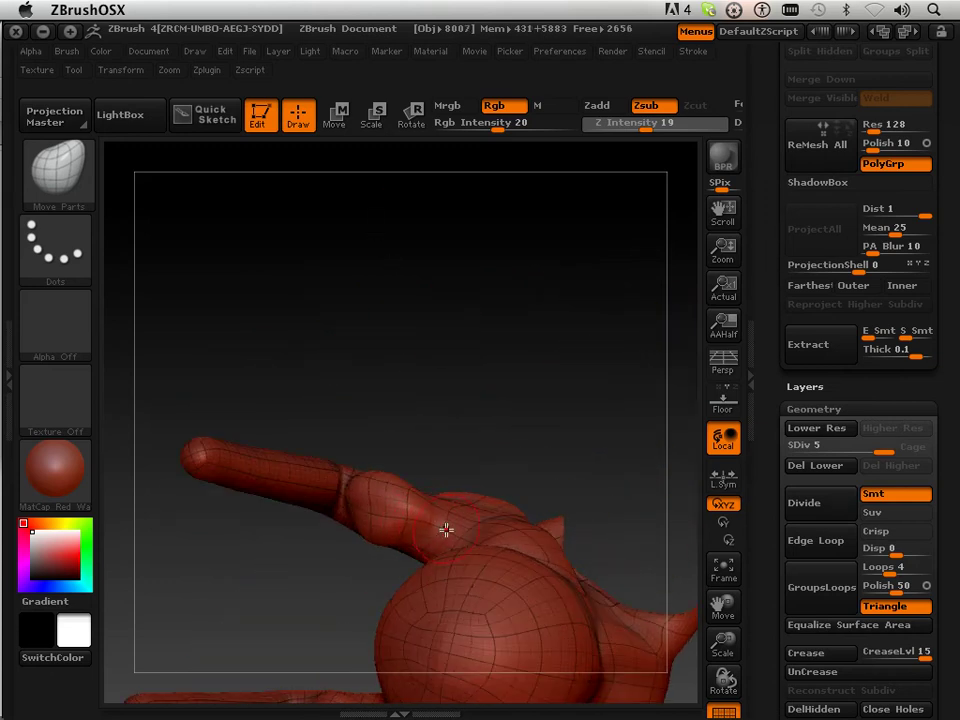
drag(474, 426, 476, 482)
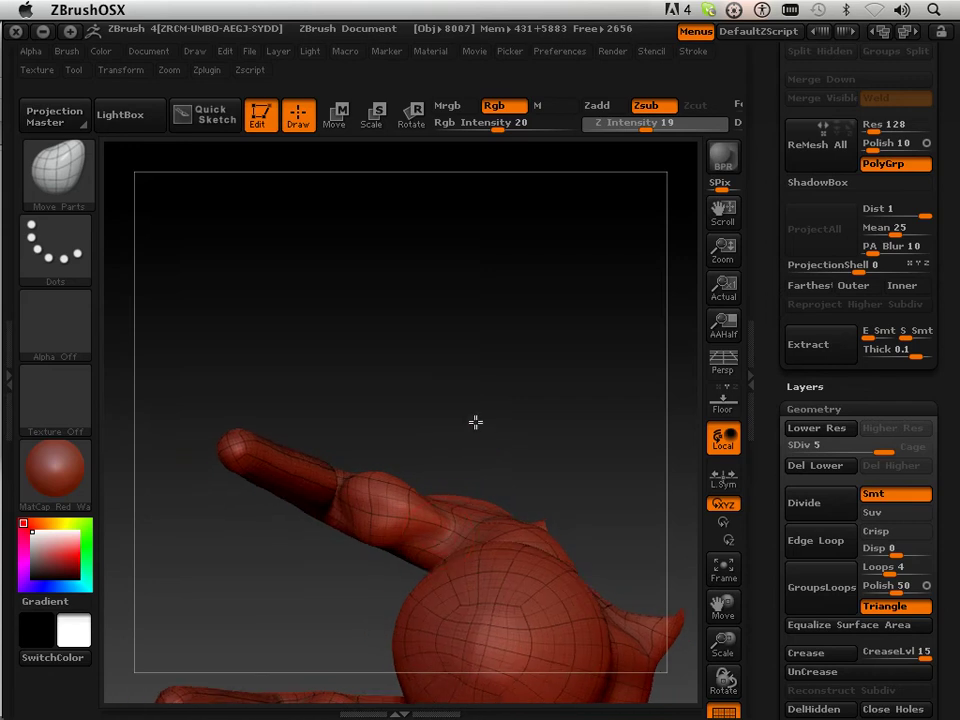
mouse_move(455, 533)
mouse_down()
mouse_move(489, 448)
mouse_move(469, 568)
mouse_move(451, 540)
mouse_up()
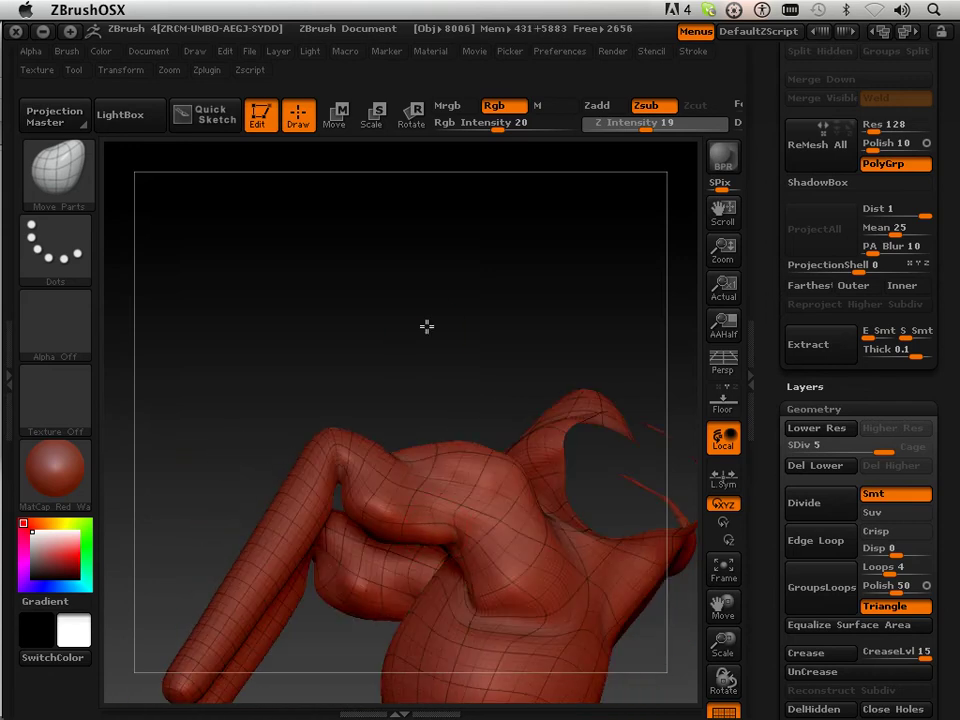
drag(429, 349, 413, 487)
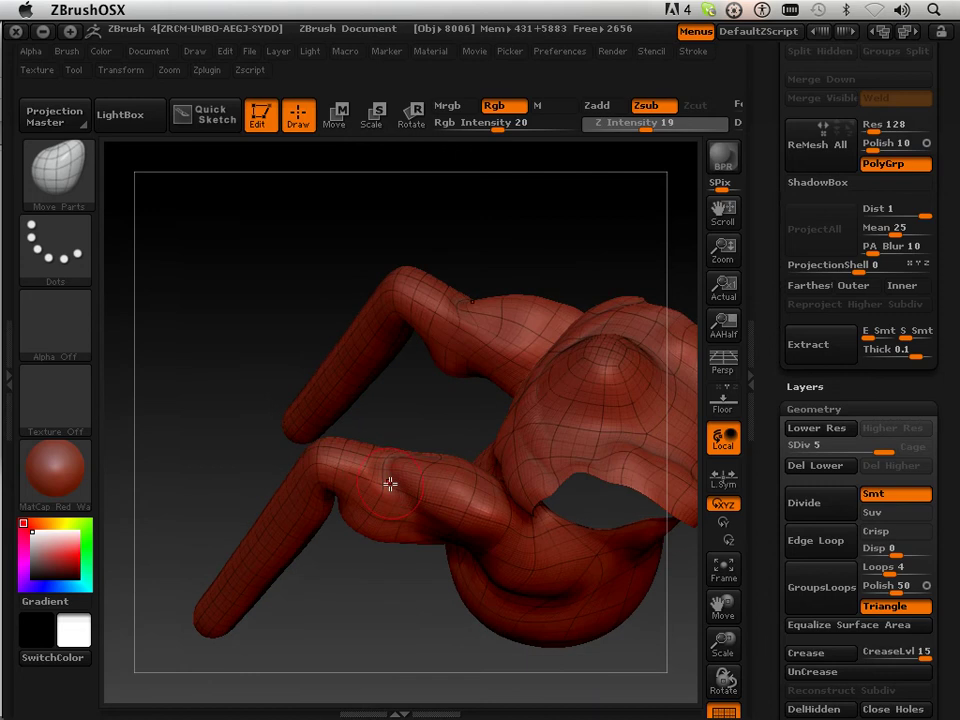
key(shift)
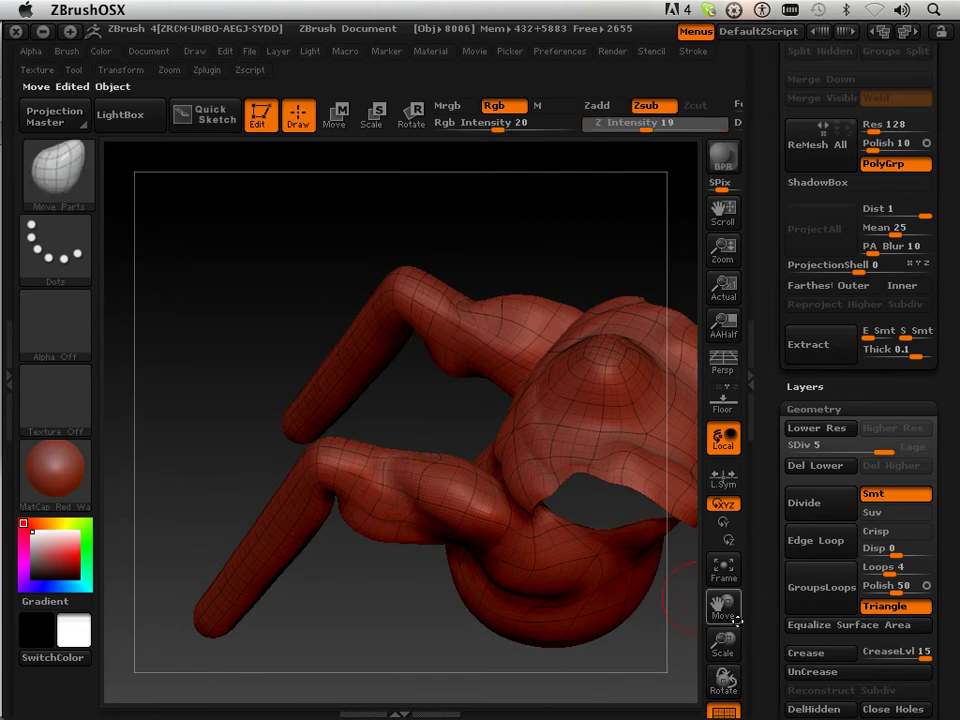
Step: Swell the hip muscles where the inner legs join the body using the Standard brush, and smooth their surface
drag(728, 634, 727, 668)
mouse_move(443, 366)
mouse_down()
mouse_move(408, 439)
mouse_move(384, 458)
mouse_up()
drag(402, 584, 420, 452)
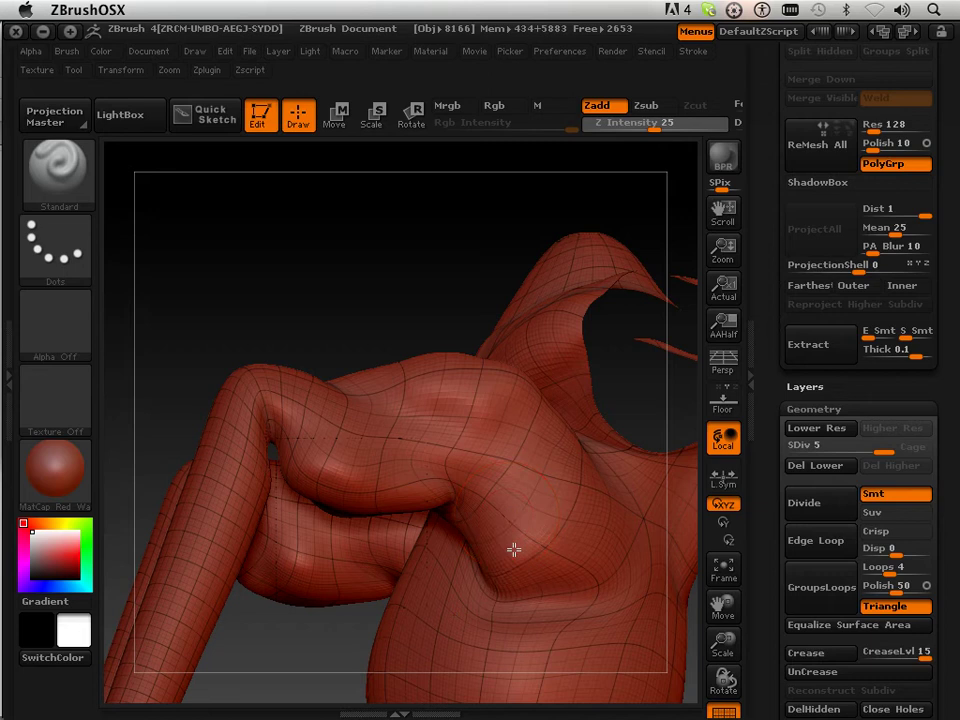
mouse_move(514, 549)
mouse_down()
mouse_move(502, 534)
mouse_move(554, 518)
mouse_move(576, 564)
mouse_move(523, 581)
mouse_move(514, 600)
mouse_move(561, 582)
mouse_move(516, 529)
mouse_move(482, 521)
mouse_move(480, 549)
mouse_move(475, 530)
mouse_move(546, 566)
mouse_move(512, 570)
mouse_move(523, 587)
mouse_move(563, 566)
mouse_up()
key(shift)
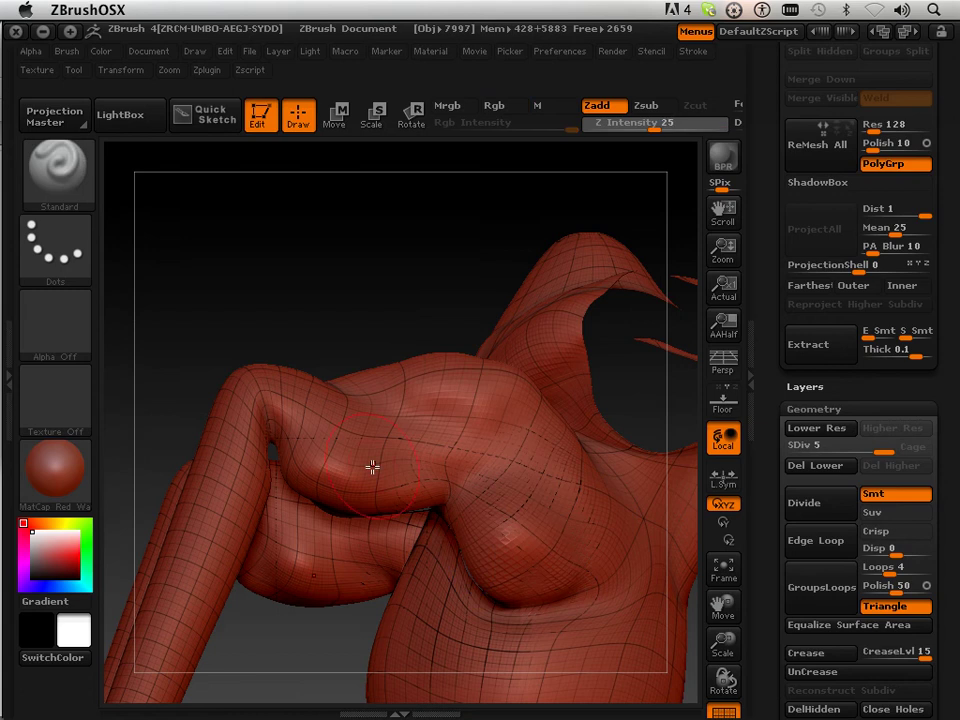
mouse_move(344, 269)
mouse_down()
mouse_move(315, 313)
mouse_move(324, 339)
mouse_move(388, 337)
mouse_up()
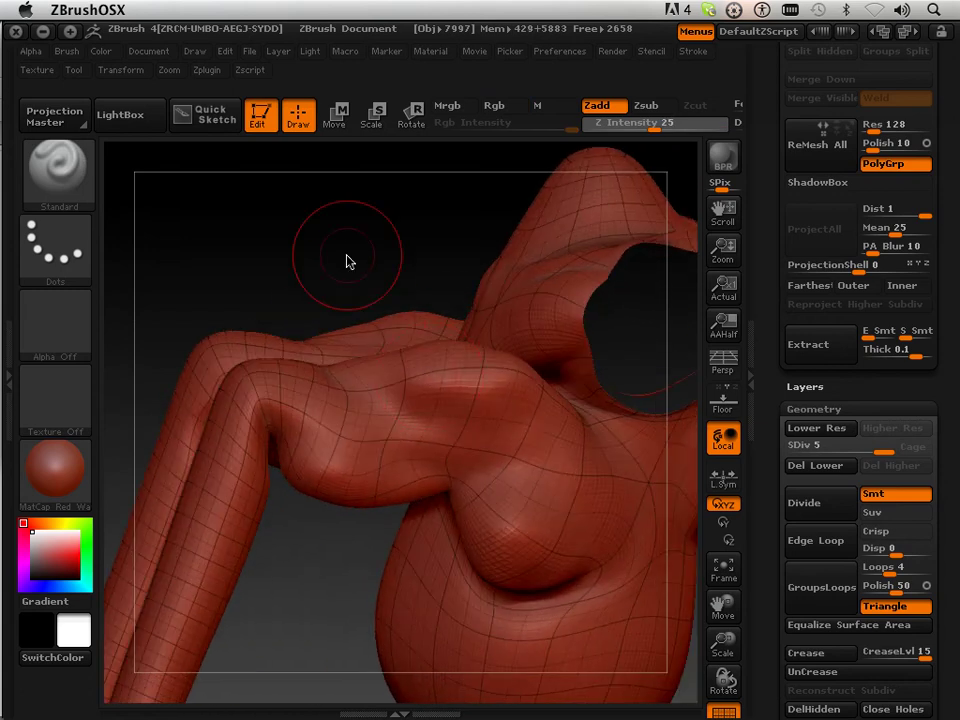
Step: Shape the fold between the hip bulge and the thigh on the inner legs with the Move Parts brush
click(55, 168)
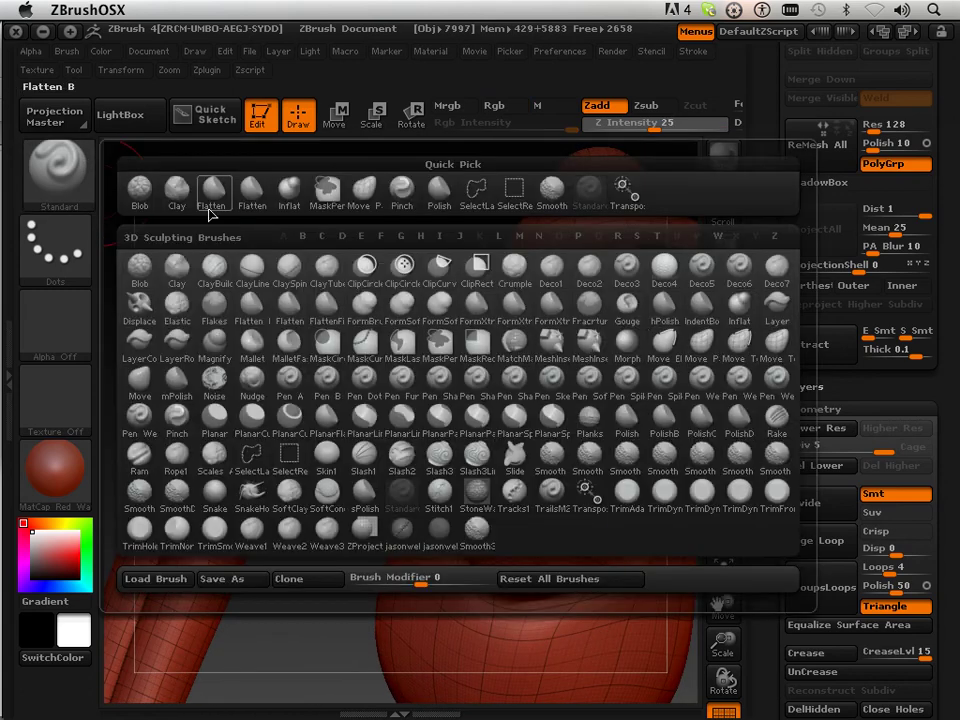
click(693, 350)
drag(448, 266, 401, 223)
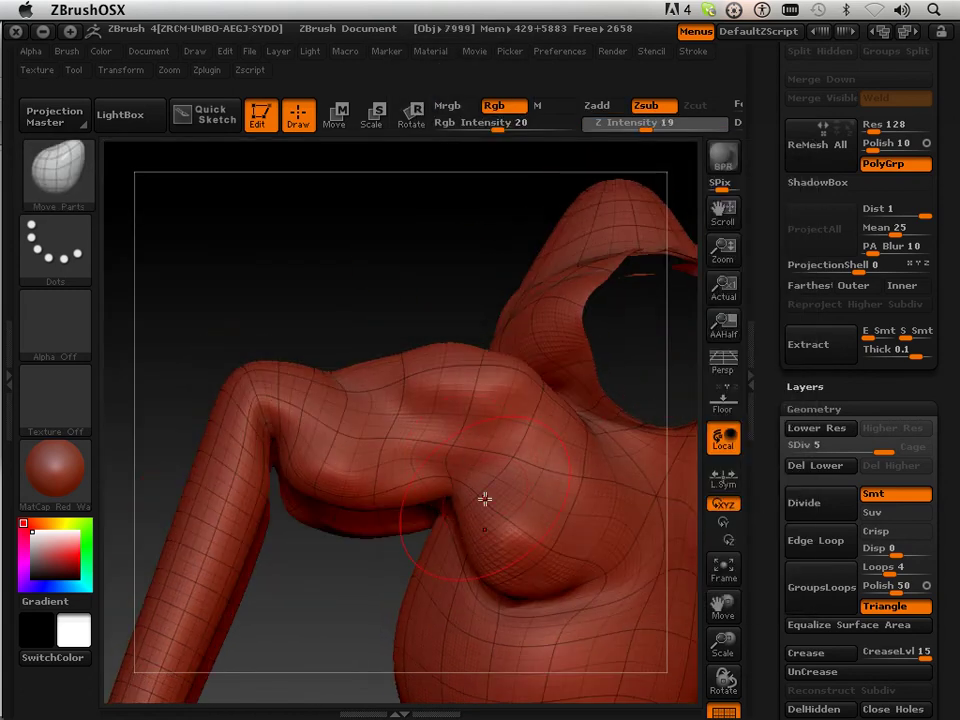
drag(388, 257, 484, 491)
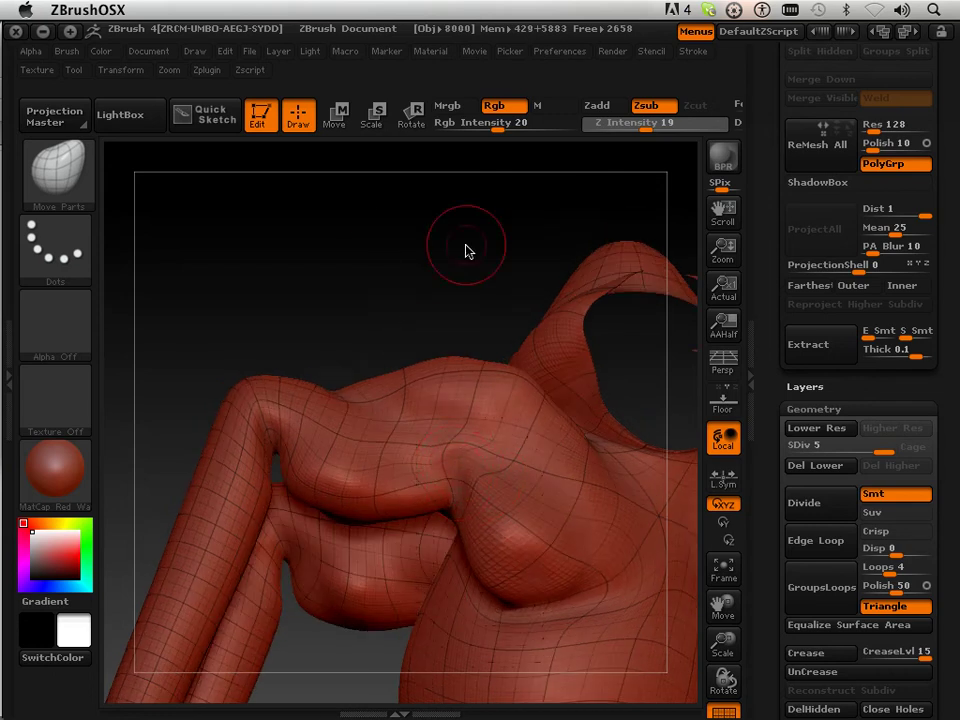
drag(450, 254, 479, 487)
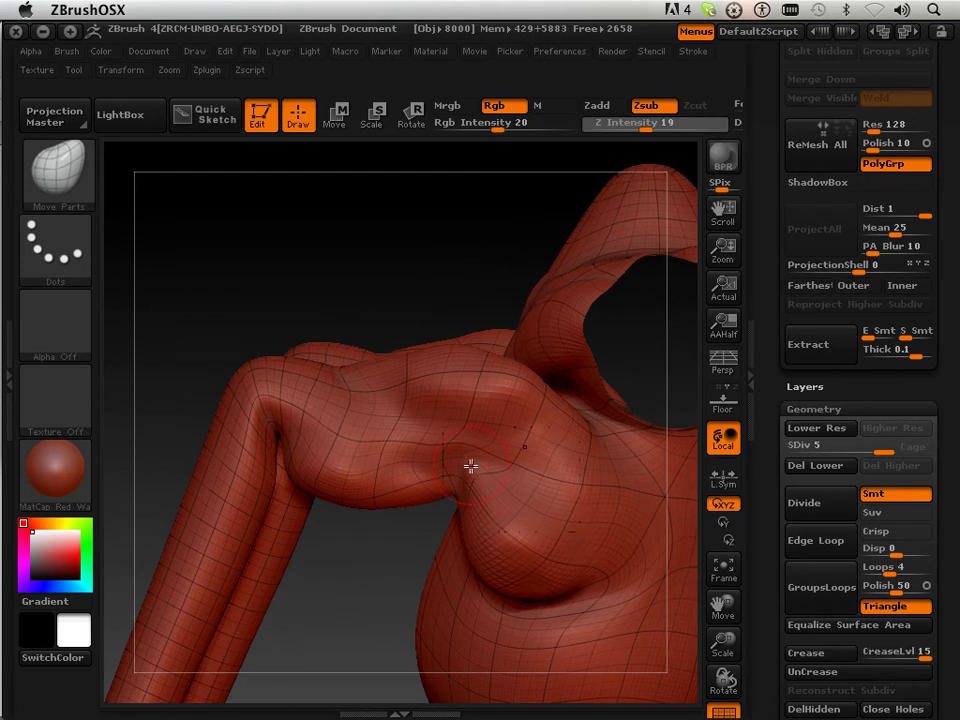
mouse_move(367, 614)
mouse_down()
mouse_move(373, 553)
mouse_move(414, 488)
mouse_up()
Step: Refine the underside and inner faces of the thighs and hips with the Move Parts brush
drag(379, 279, 409, 264)
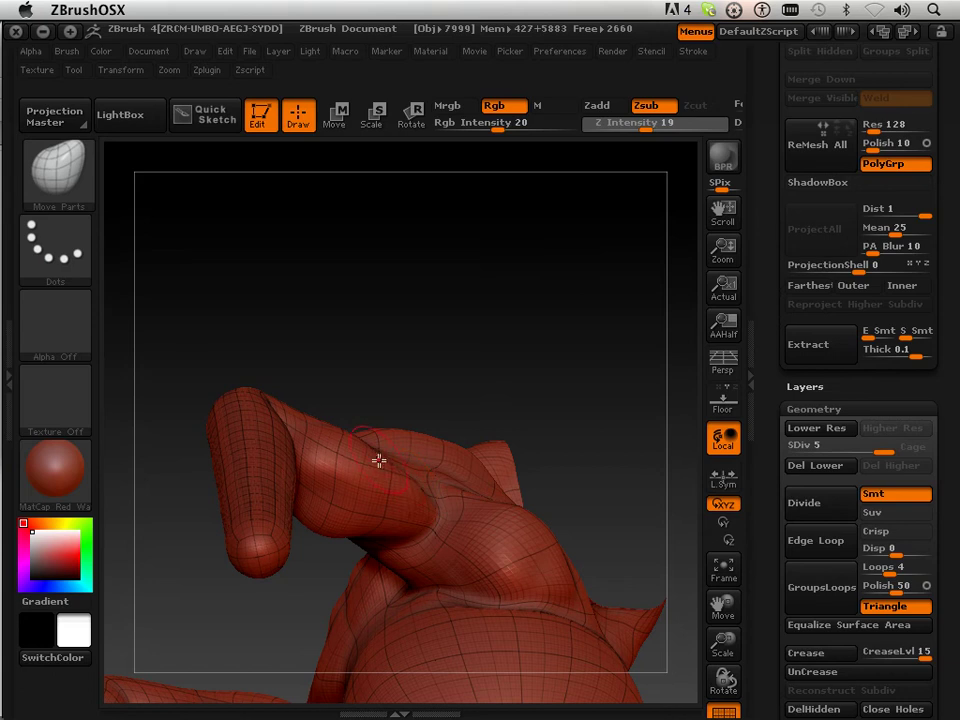
mouse_move(401, 405)
mouse_down()
mouse_move(439, 306)
mouse_move(463, 362)
mouse_move(450, 385)
mouse_up()
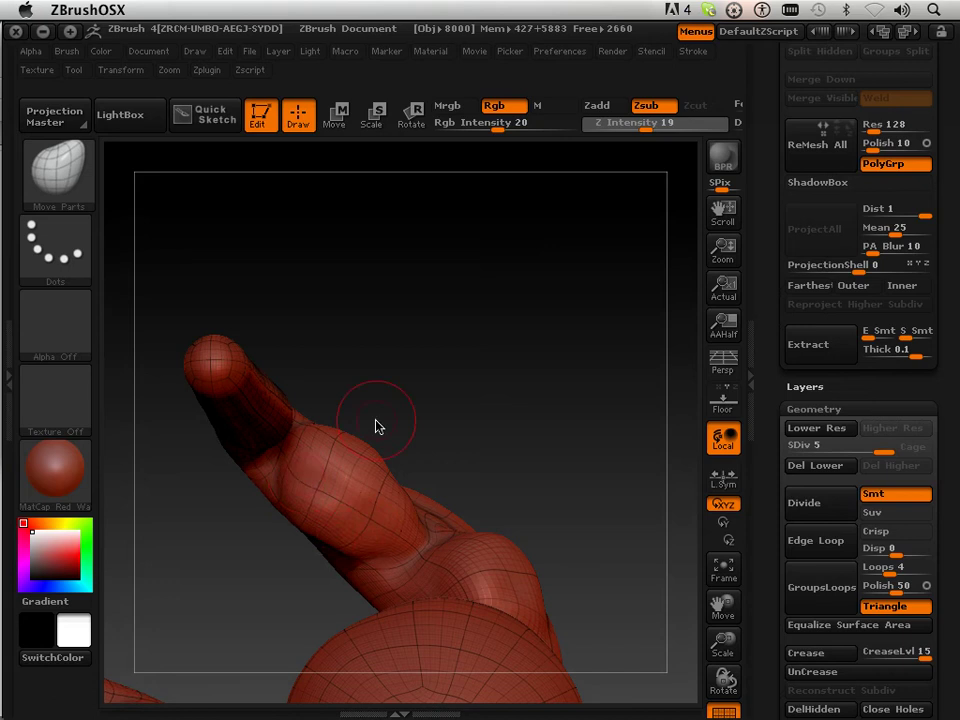
mouse_move(471, 364)
mouse_down()
mouse_move(416, 488)
mouse_move(392, 291)
mouse_move(489, 493)
mouse_move(478, 491)
mouse_move(530, 413)
mouse_move(486, 349)
mouse_move(467, 257)
mouse_move(491, 236)
mouse_move(478, 216)
mouse_move(486, 171)
mouse_move(210, 528)
mouse_up()
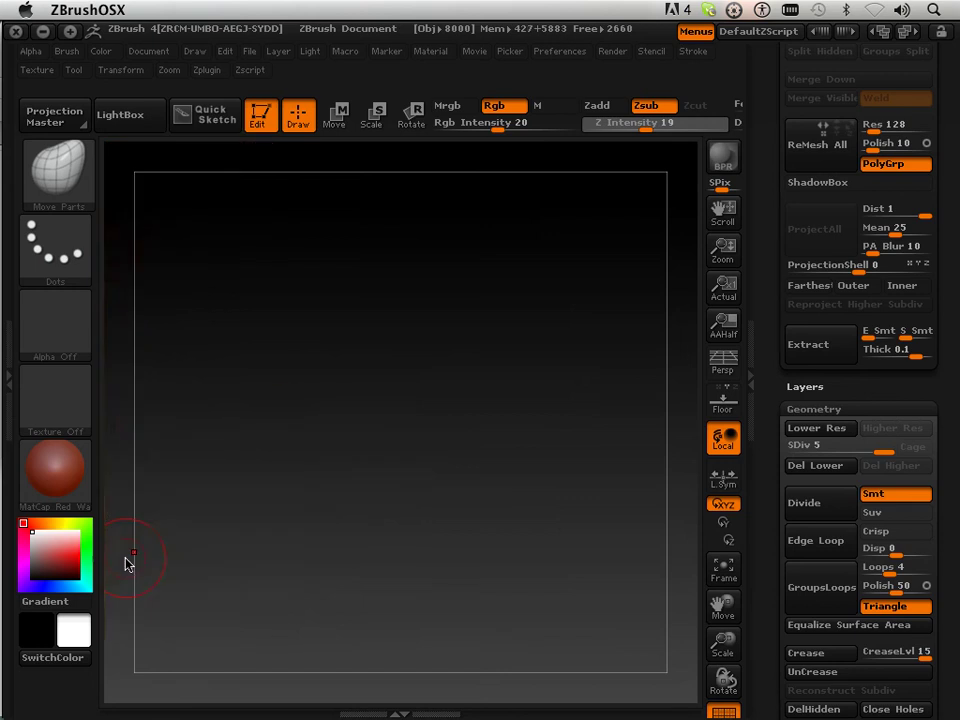
drag(712, 604, 940, 557)
drag(591, 630, 525, 608)
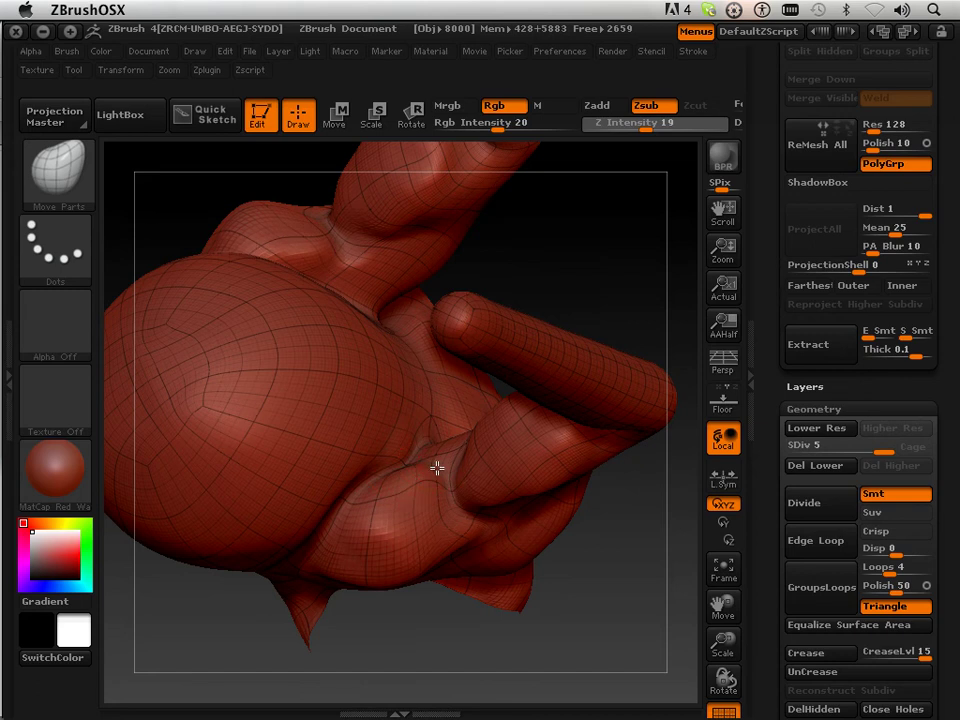
drag(611, 229, 545, 381)
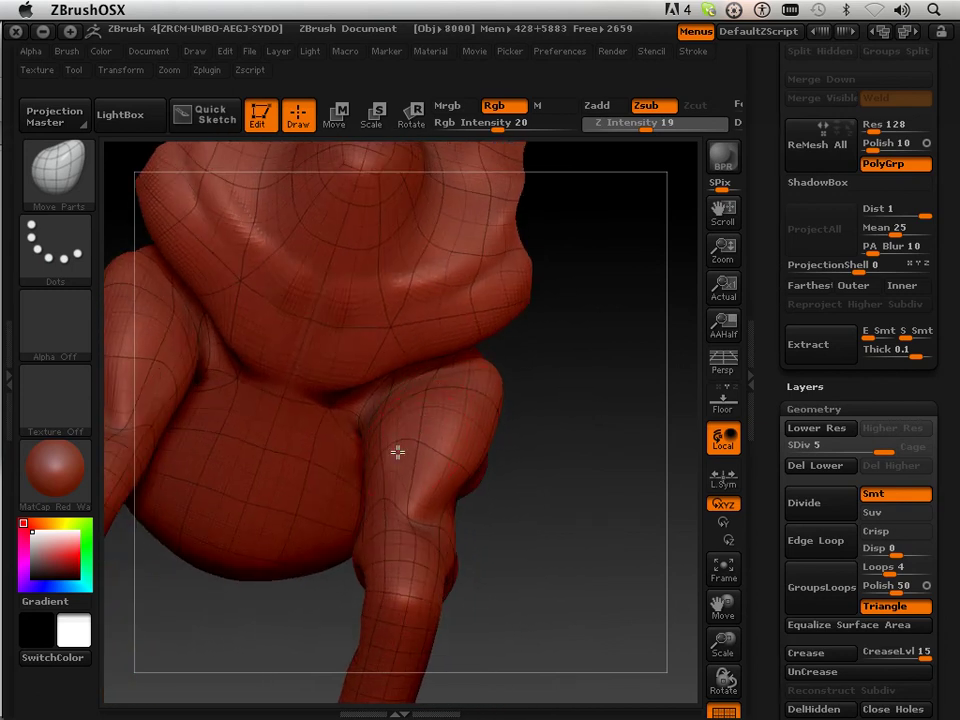
drag(598, 465, 541, 430)
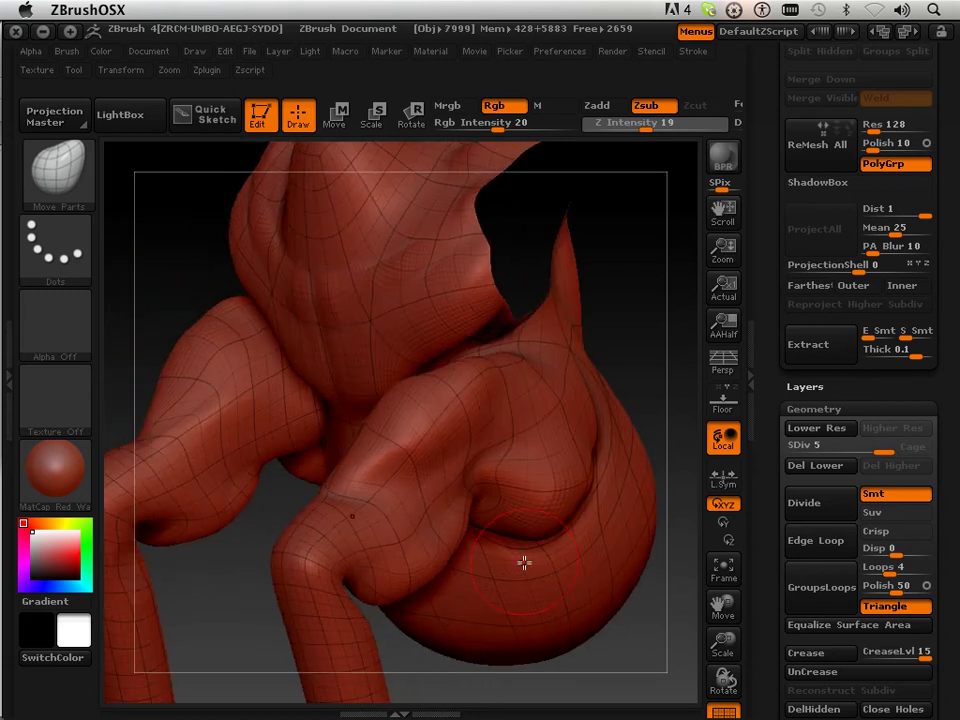
Step: Flatten the upper thigh muscles of the inner legs with the Flatten brush at Z Intensity 6
click(57, 172)
click(265, 203)
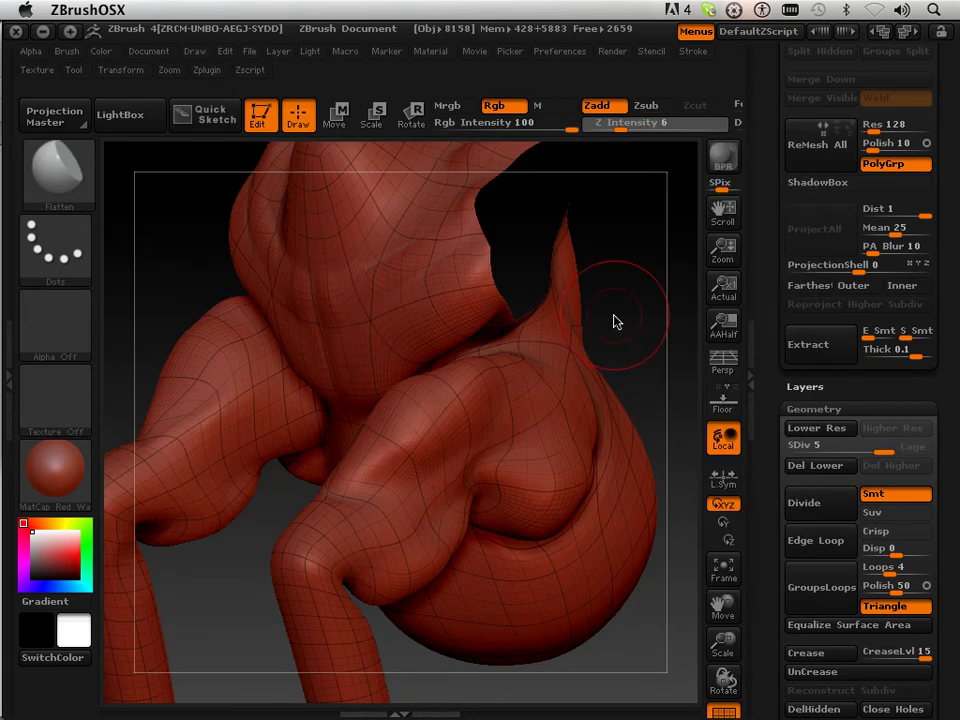
mouse_move(632, 311)
mouse_down()
mouse_move(624, 345)
mouse_move(501, 375)
mouse_move(420, 428)
mouse_move(464, 397)
mouse_up()
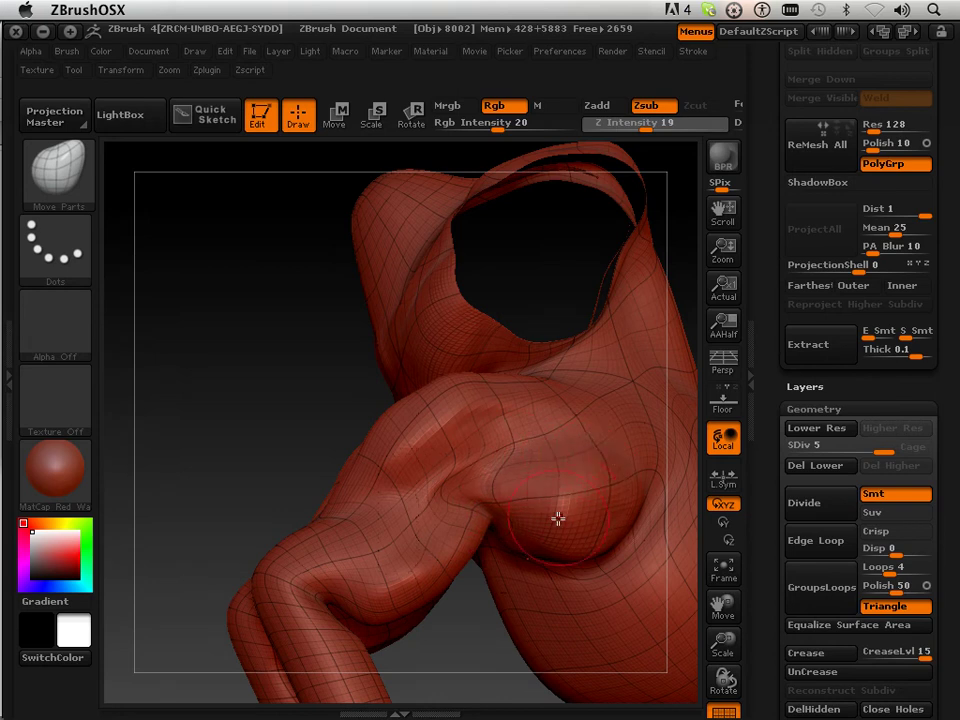
Step: Smooth the rounded hip bulge of the inner legs
shift+drag(565, 521, 548, 502)
mouse_move(268, 394)
mouse_down()
mouse_move(242, 399)
mouse_move(240, 429)
mouse_move(274, 401)
mouse_move(259, 414)
mouse_move(270, 418)
mouse_up()
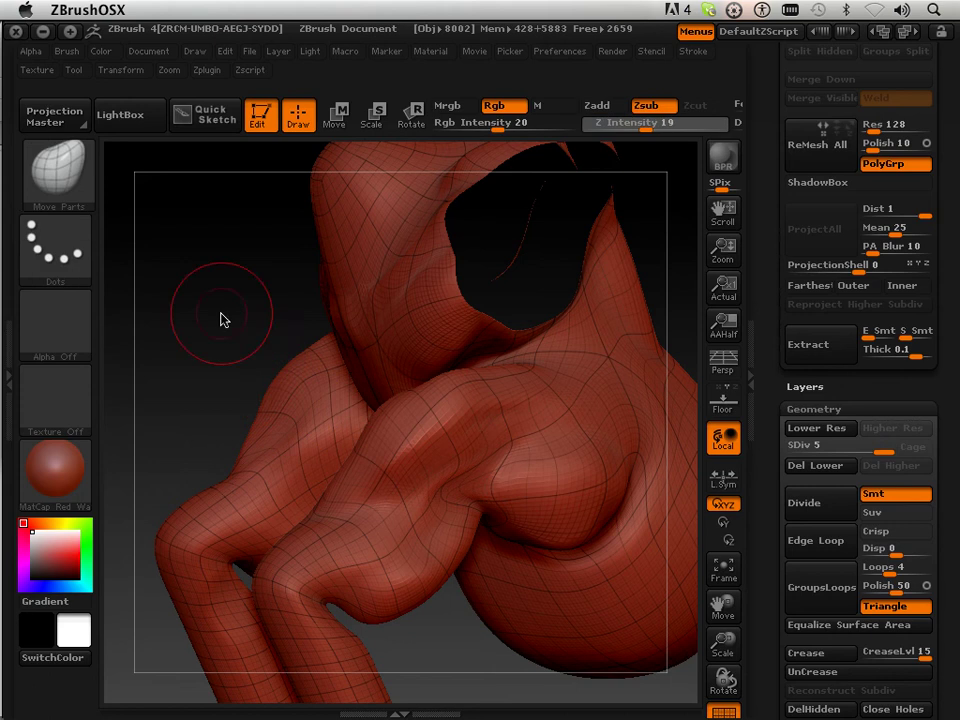
mouse_move(199, 285)
mouse_down()
mouse_move(252, 274)
mouse_move(197, 281)
mouse_move(135, 231)
mouse_up()
Step: Tighten the creases between the hip and thigh muscles with the Pinch brush at Z Intensity 38
click(60, 175)
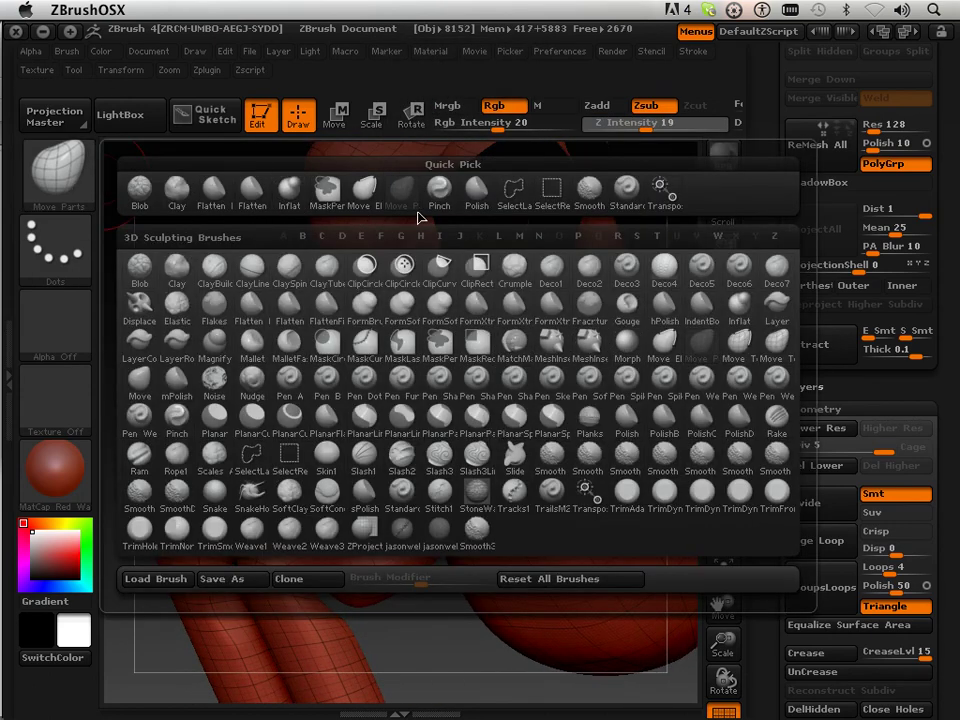
click(441, 190)
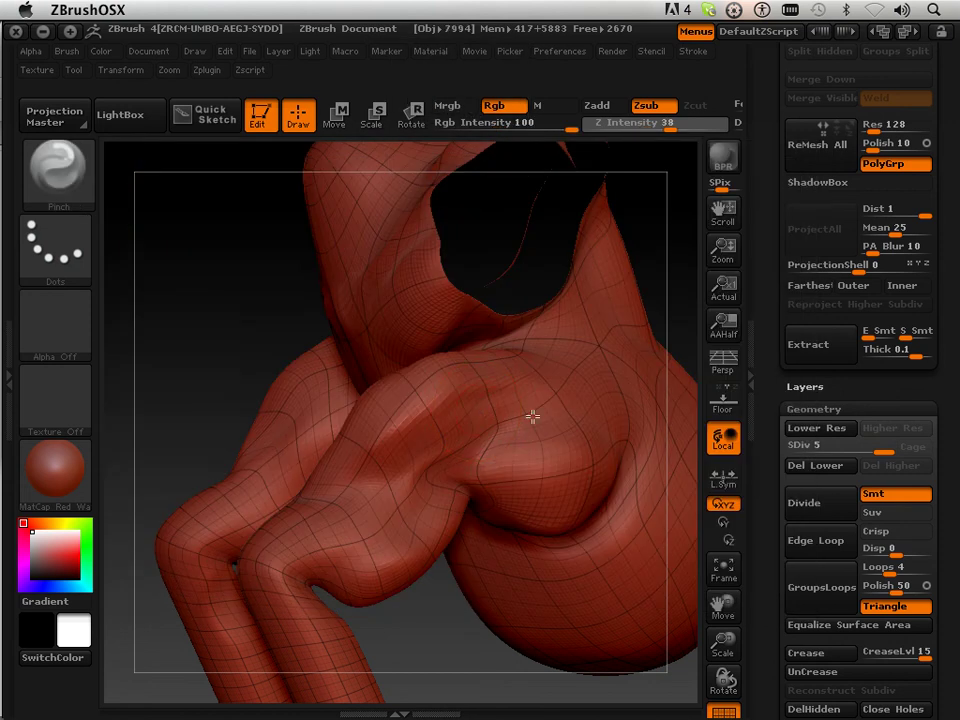
drag(460, 440, 403, 489)
drag(527, 407, 435, 475)
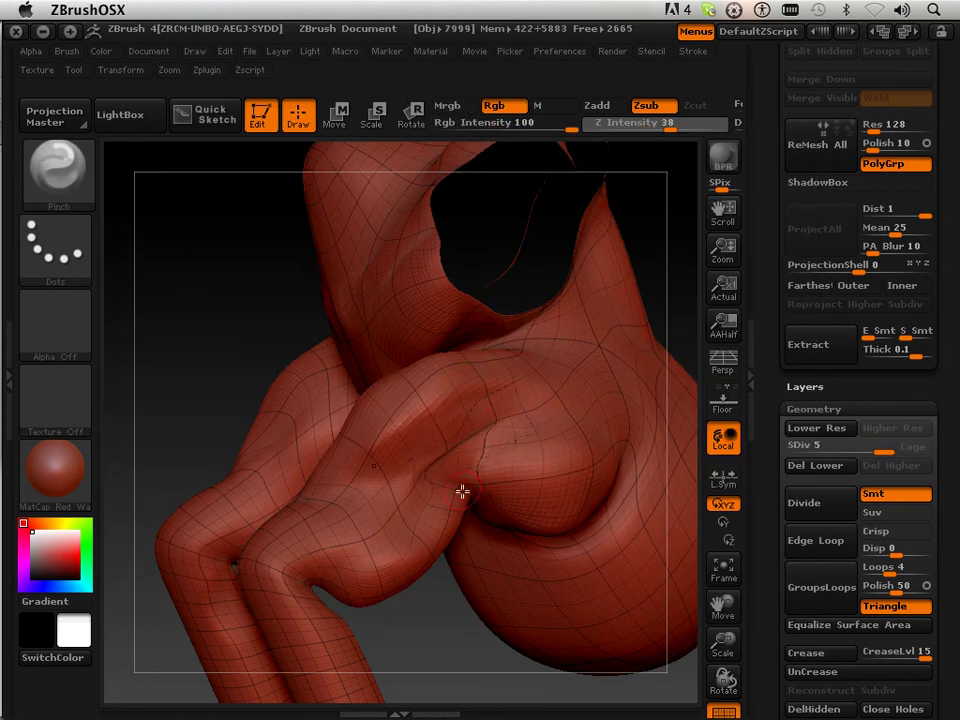
mouse_move(230, 360)
mouse_down()
mouse_move(184, 328)
mouse_move(171, 336)
mouse_move(412, 441)
mouse_move(261, 441)
mouse_move(274, 431)
mouse_move(434, 505)
mouse_up()
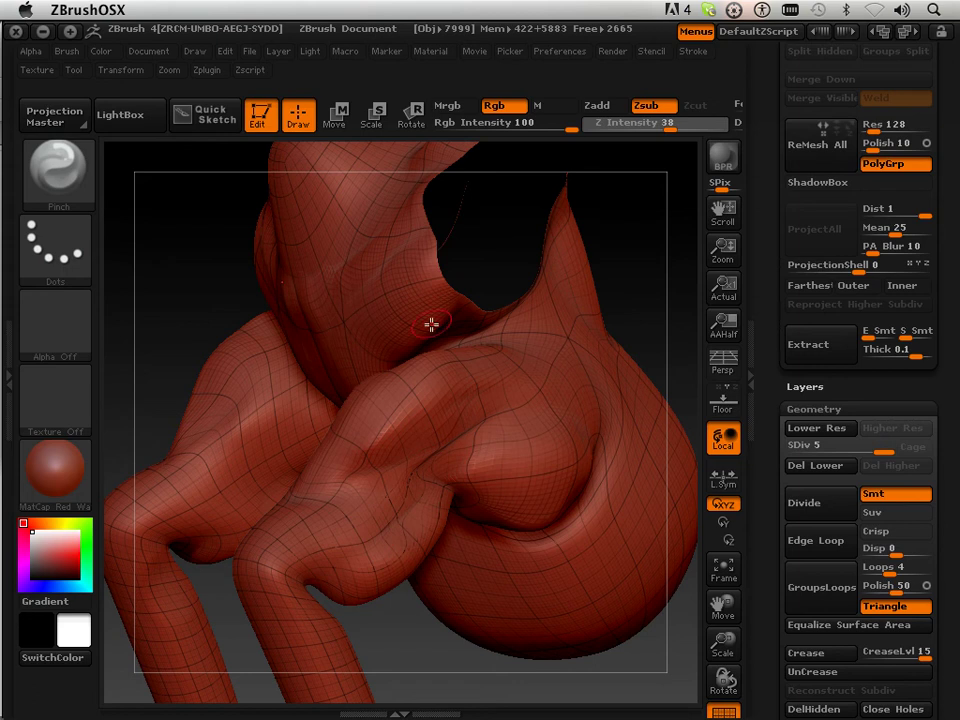
mouse_move(600, 261)
mouse_down()
mouse_move(675, 268)
mouse_move(647, 326)
mouse_move(453, 481)
mouse_up()
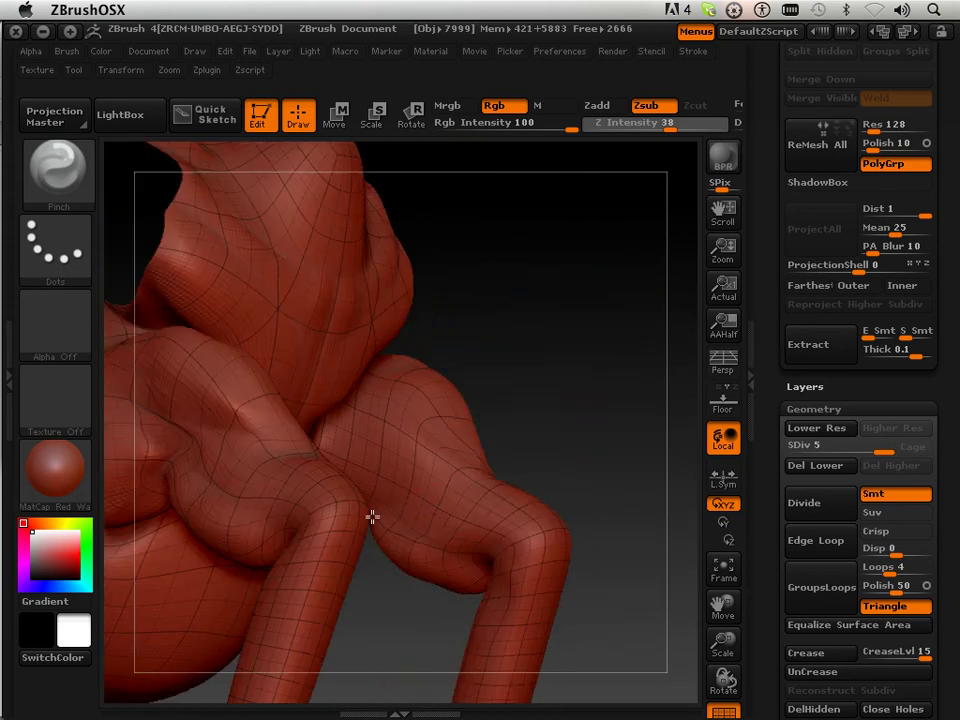
Step: Hide the polygroup wireframe and pinch the crease above the rounded hip muscle of the inner leg
mouse_move(565, 407)
mouse_down()
mouse_move(557, 444)
mouse_move(596, 429)
mouse_move(476, 568)
mouse_up()
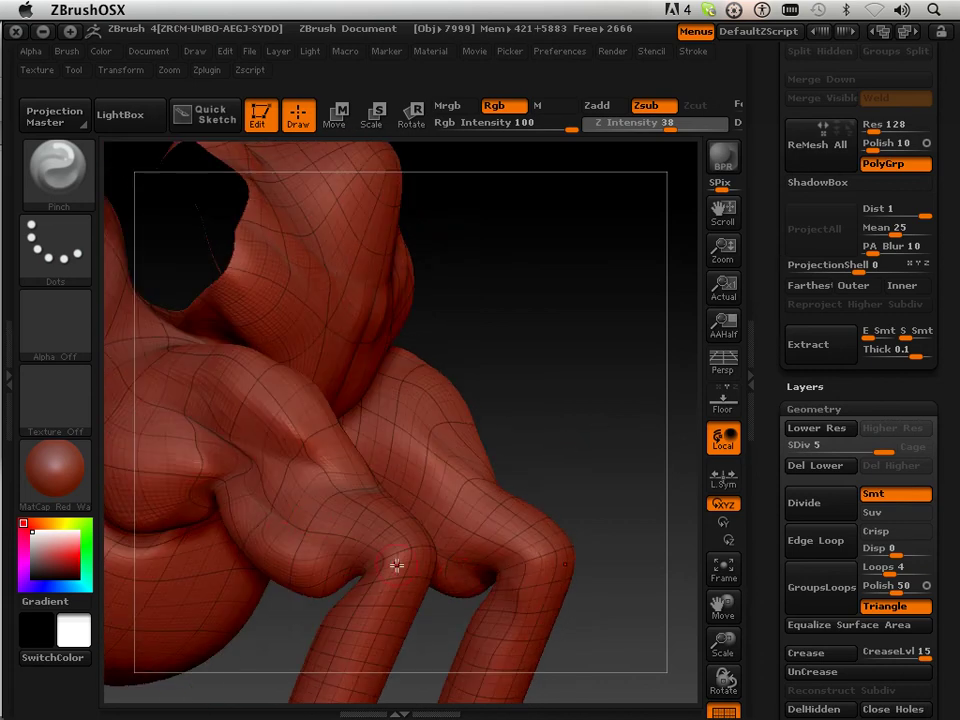
mouse_move(509, 491)
mouse_down()
mouse_move(529, 422)
mouse_move(439, 407)
mouse_move(500, 412)
mouse_up()
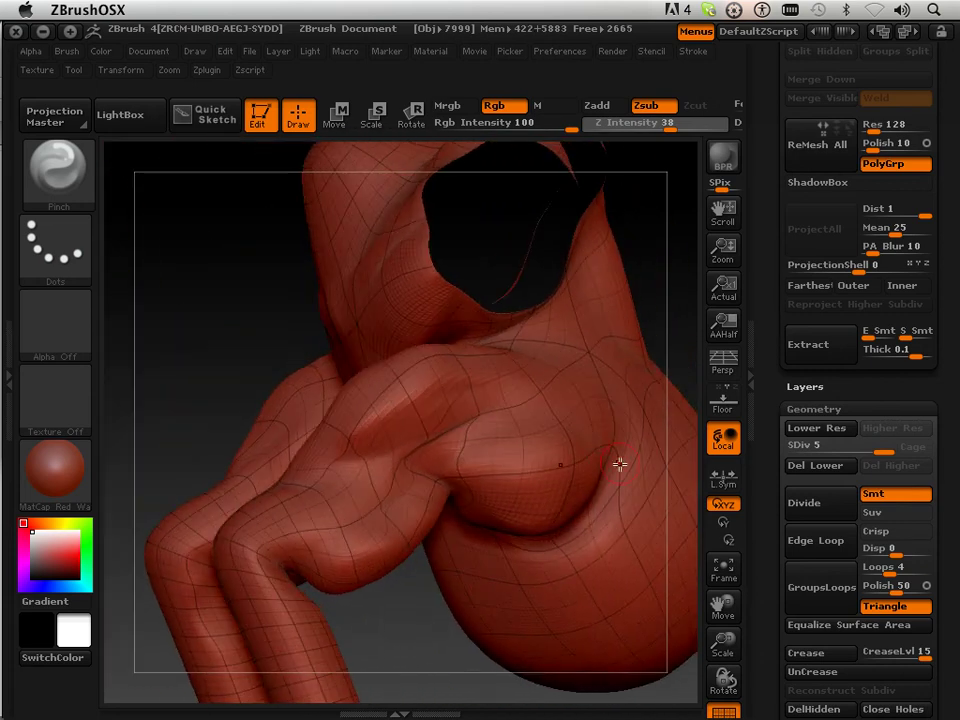
key(shift+f)
drag(435, 681, 410, 676)
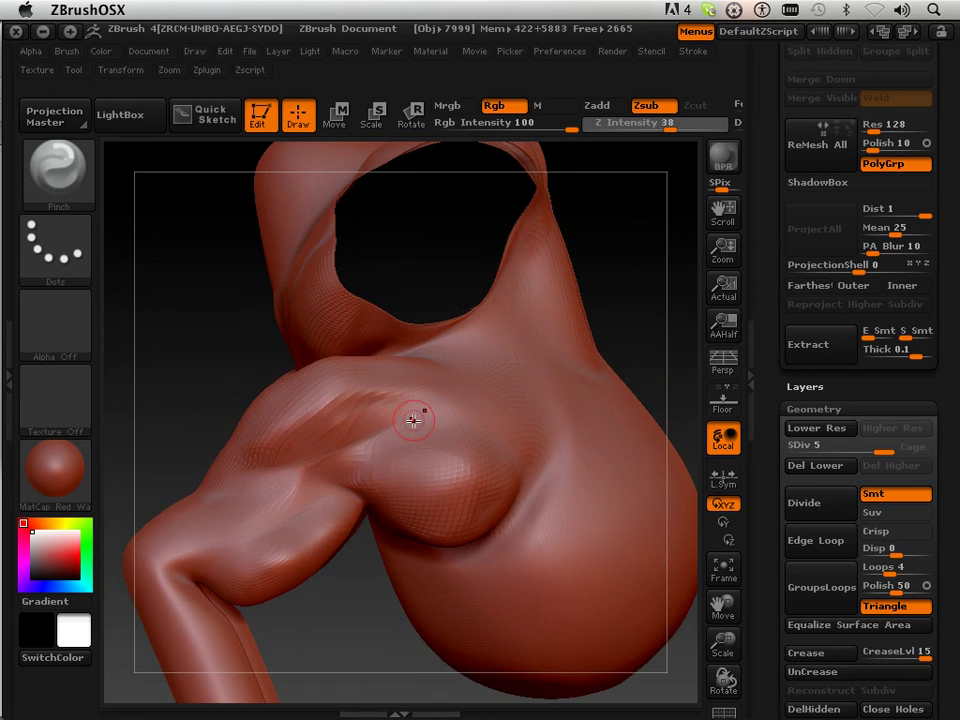
mouse_move(405, 426)
mouse_down()
mouse_move(347, 437)
mouse_move(399, 414)
mouse_move(454, 422)
mouse_up()
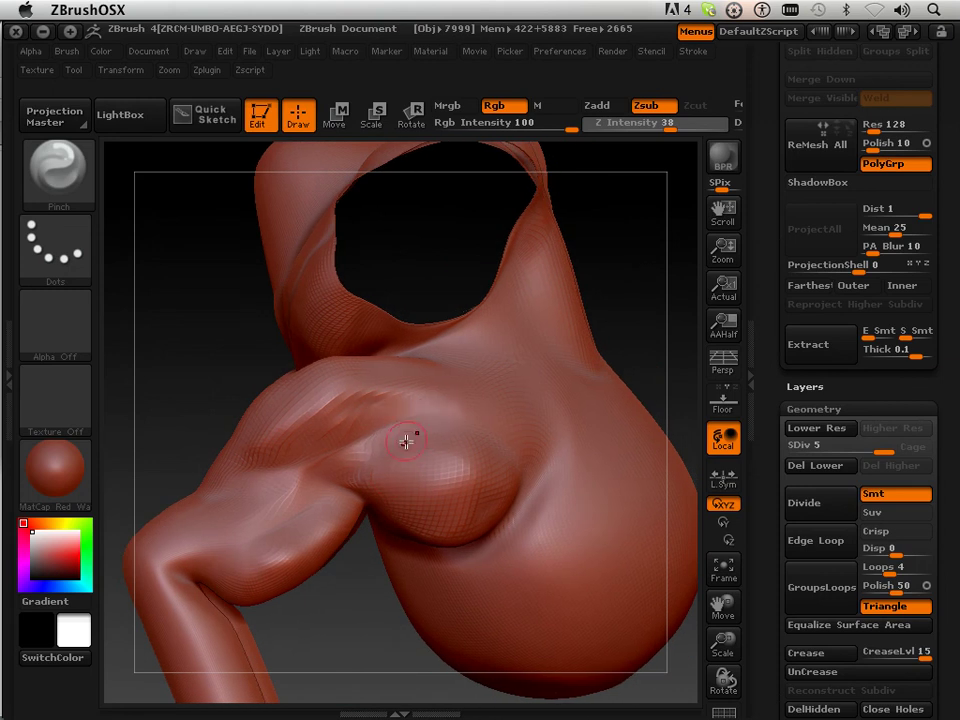
mouse_move(177, 308)
mouse_down()
mouse_move(246, 296)
mouse_move(279, 306)
mouse_move(231, 321)
mouse_move(219, 369)
mouse_move(185, 347)
mouse_up()
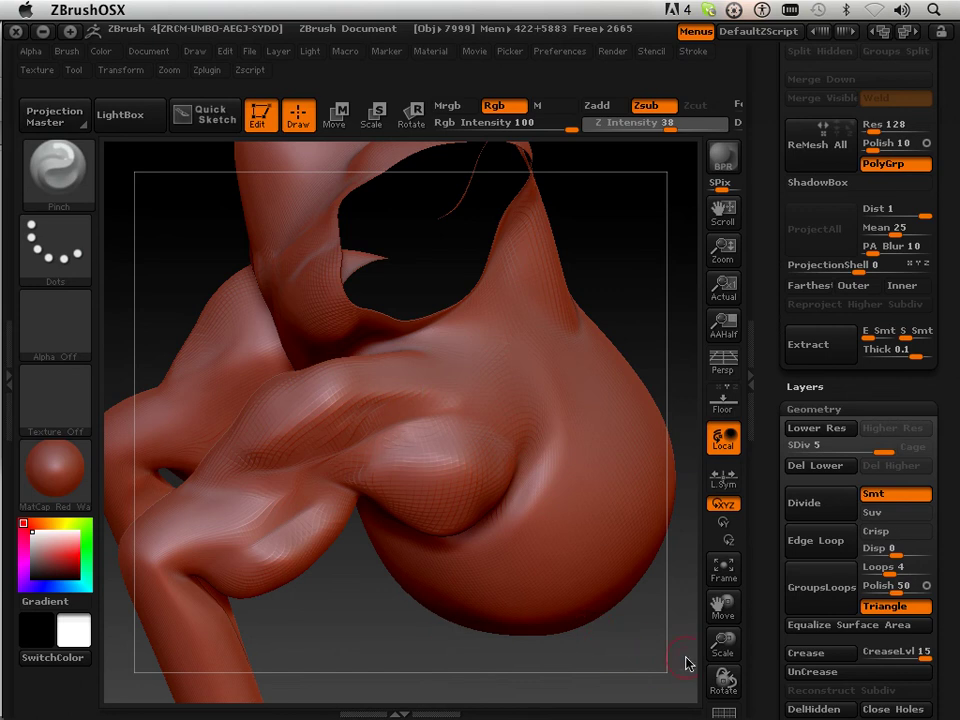
mouse_move(700, 657)
mouse_down()
mouse_move(776, 611)
mouse_move(619, 643)
mouse_move(641, 655)
mouse_move(619, 647)
mouse_up()
Step: Build up the muscle above the knee of the inner legs with the Standard brush at Z Intensity 25 and smooth it
click(52, 160)
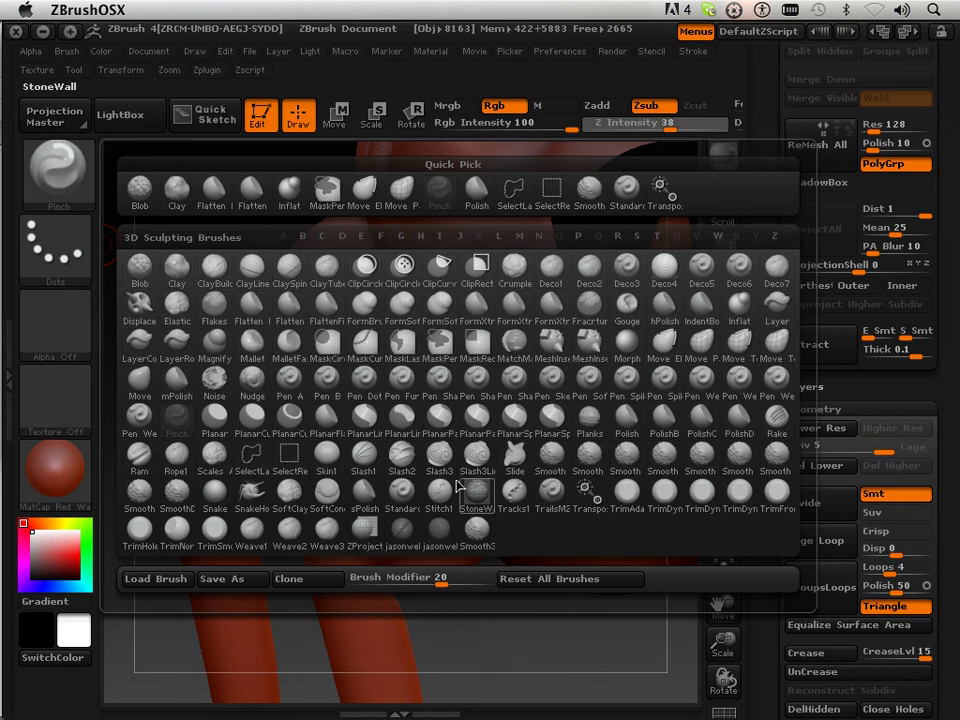
click(624, 188)
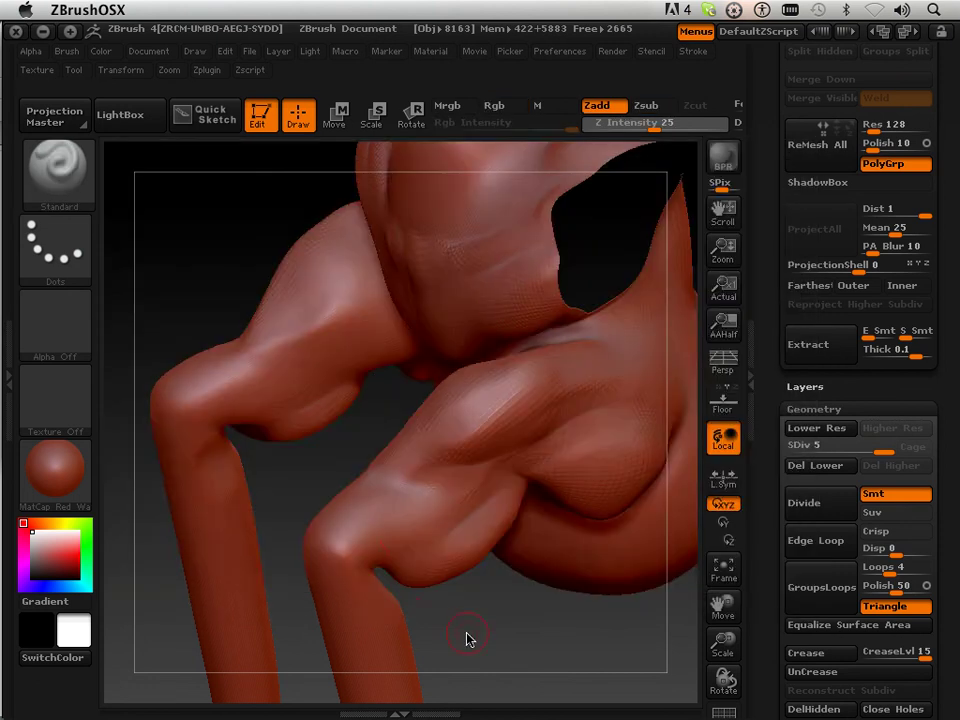
drag(479, 615, 450, 591)
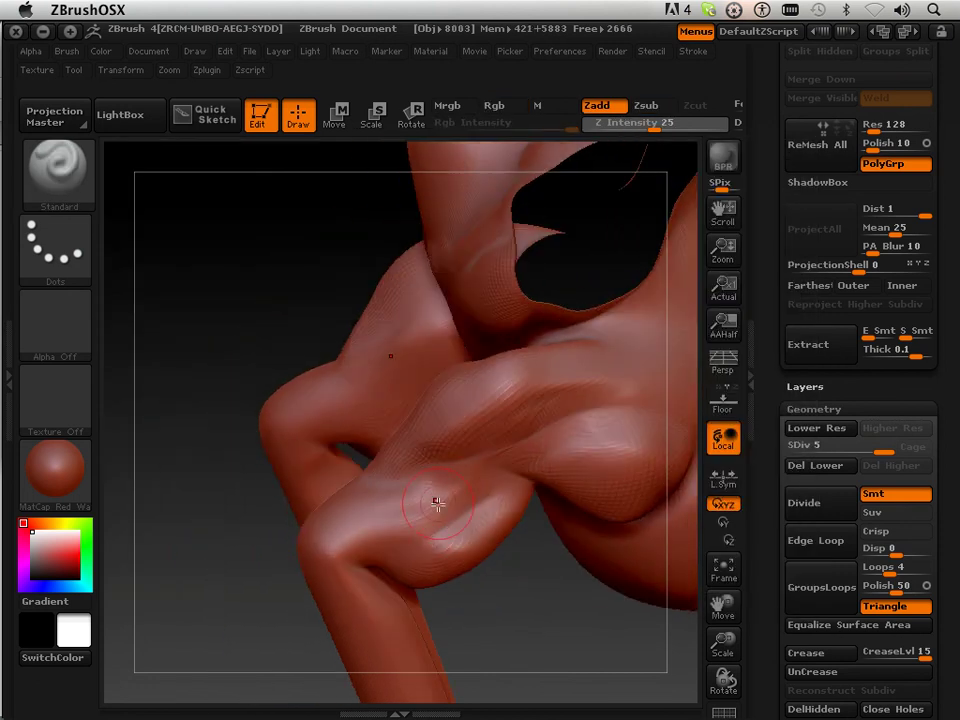
mouse_move(425, 494)
mouse_down()
mouse_move(345, 519)
mouse_move(328, 540)
mouse_up()
drag(396, 491, 315, 566)
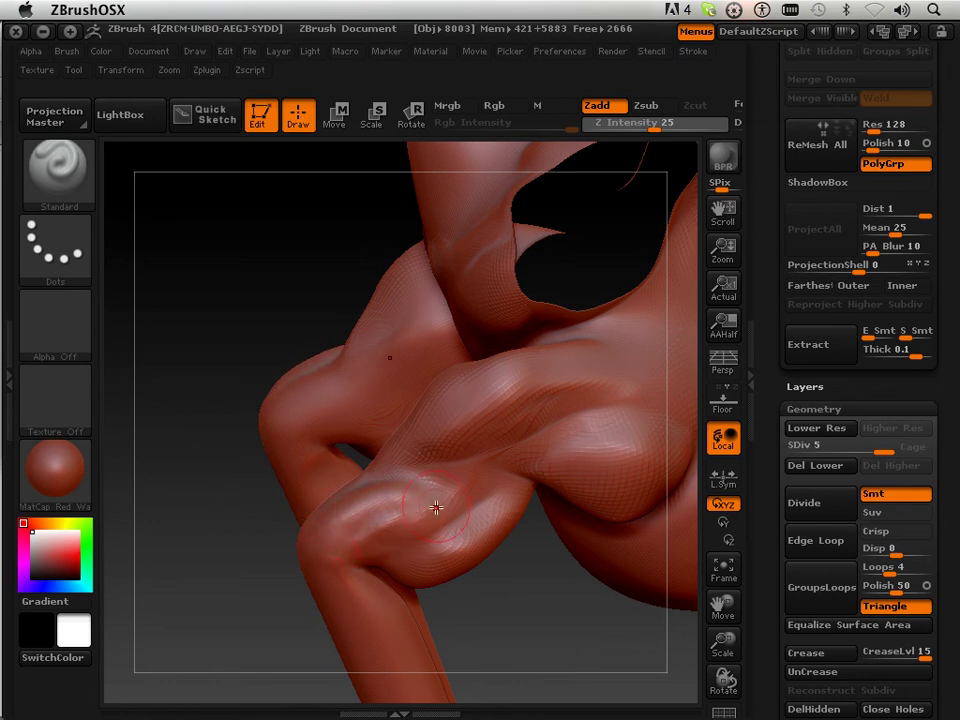
mouse_move(425, 525)
mouse_down()
mouse_move(330, 576)
mouse_move(429, 519)
mouse_move(403, 536)
mouse_move(374, 533)
mouse_move(426, 491)
mouse_move(326, 566)
mouse_move(337, 568)
mouse_up()
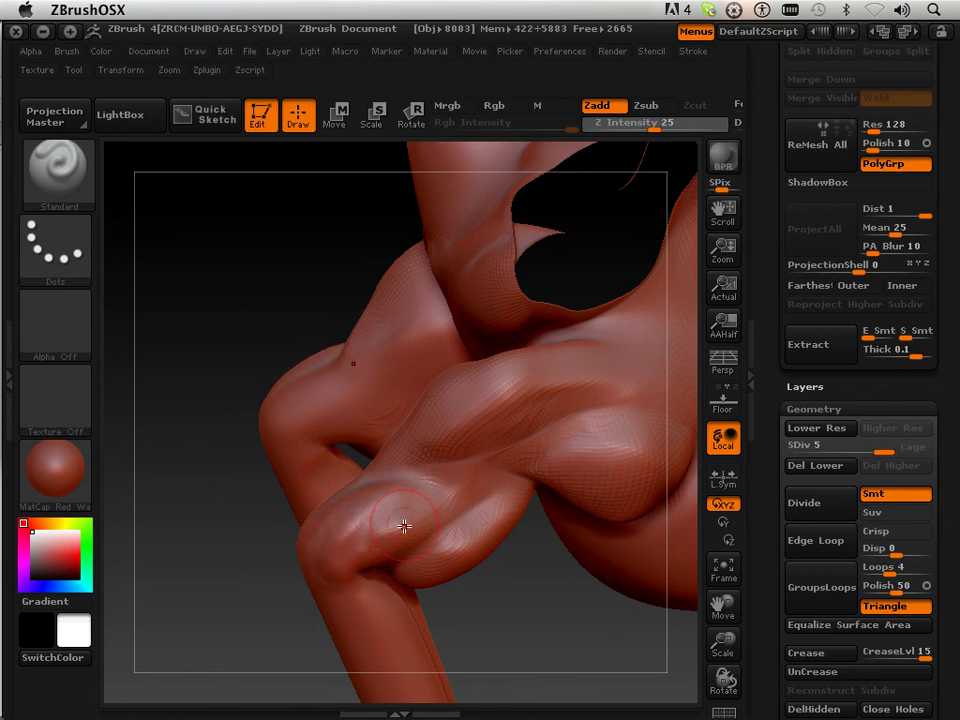
key(shift)
shift+drag(354, 519, 367, 525)
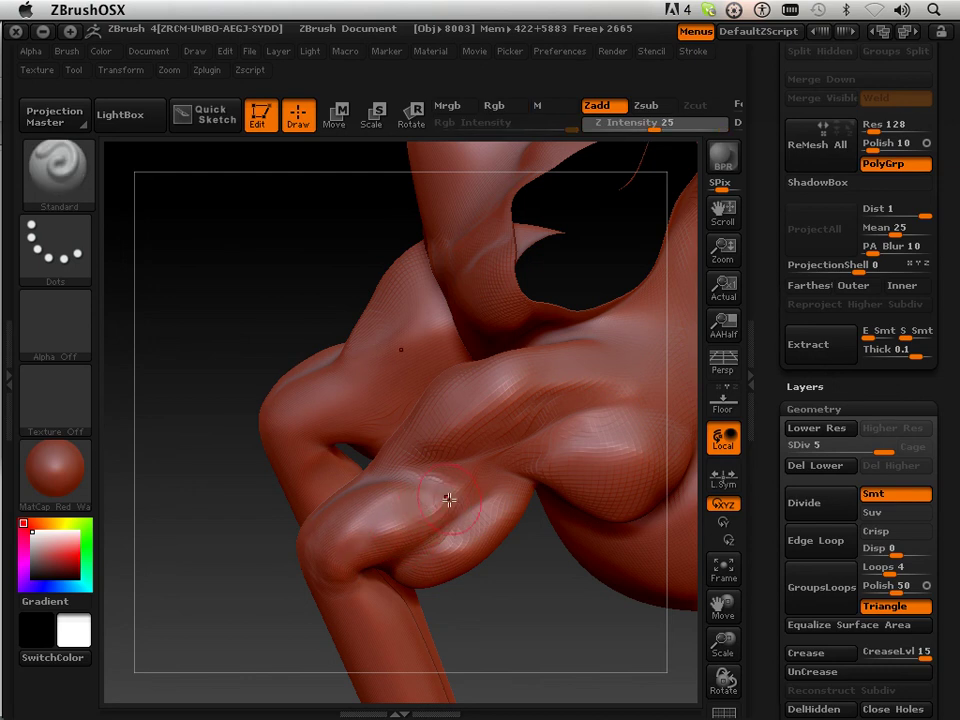
Step: Reshape the lower thigh muscles near the knee with the Move Parts brush at Z Intensity 19 and smooth the surface between them
click(72, 188)
click(401, 188)
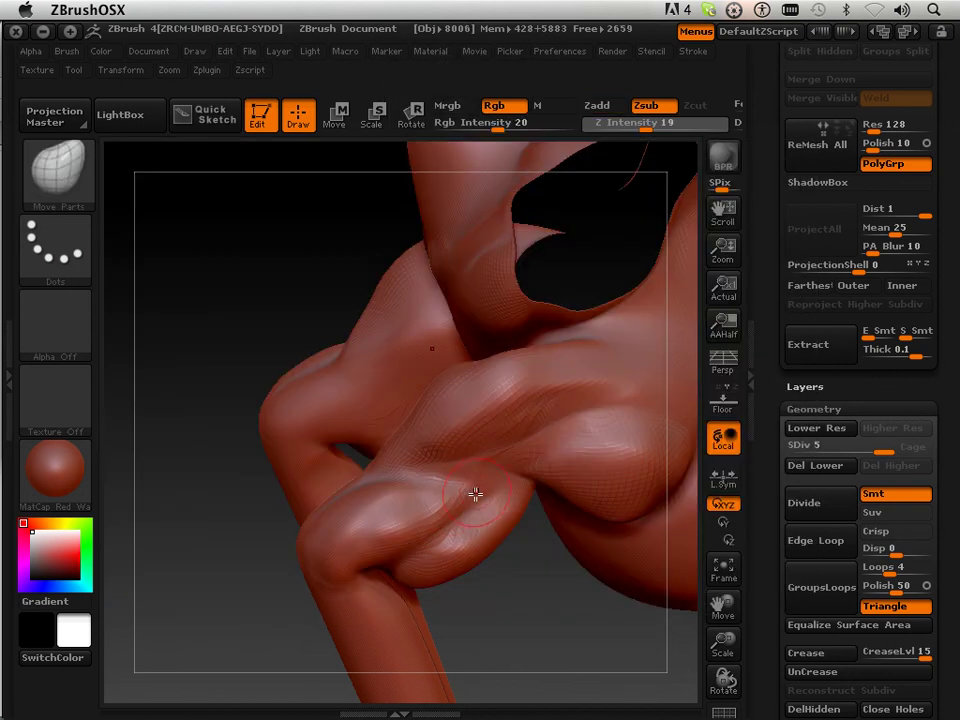
key(shift)
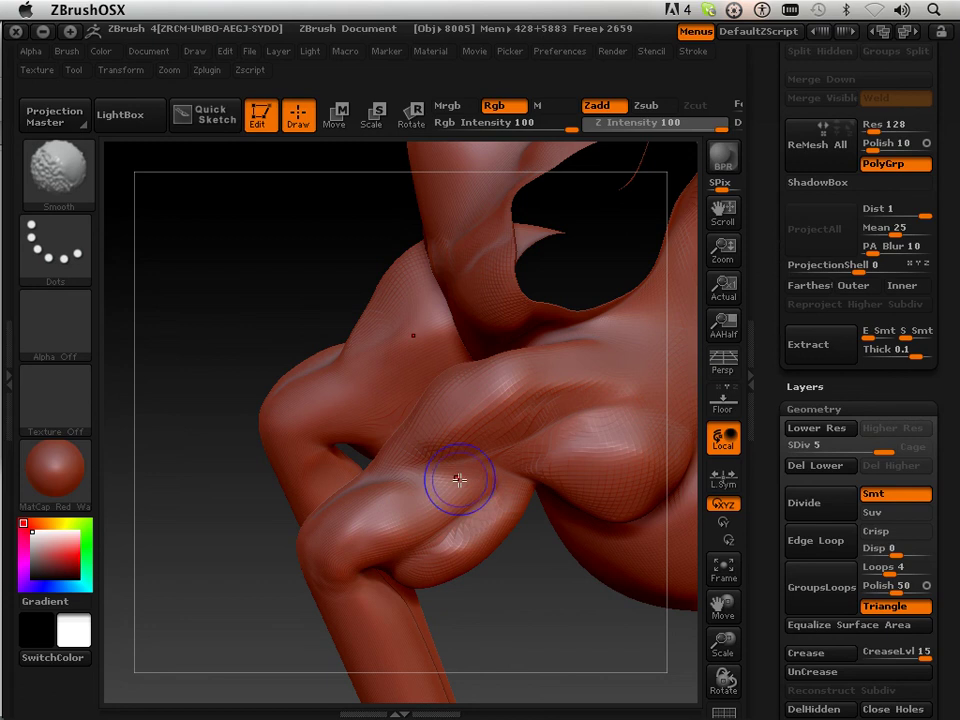
mouse_move(521, 654)
mouse_down()
mouse_move(619, 583)
mouse_move(606, 574)
mouse_move(574, 589)
mouse_move(420, 520)
mouse_up()
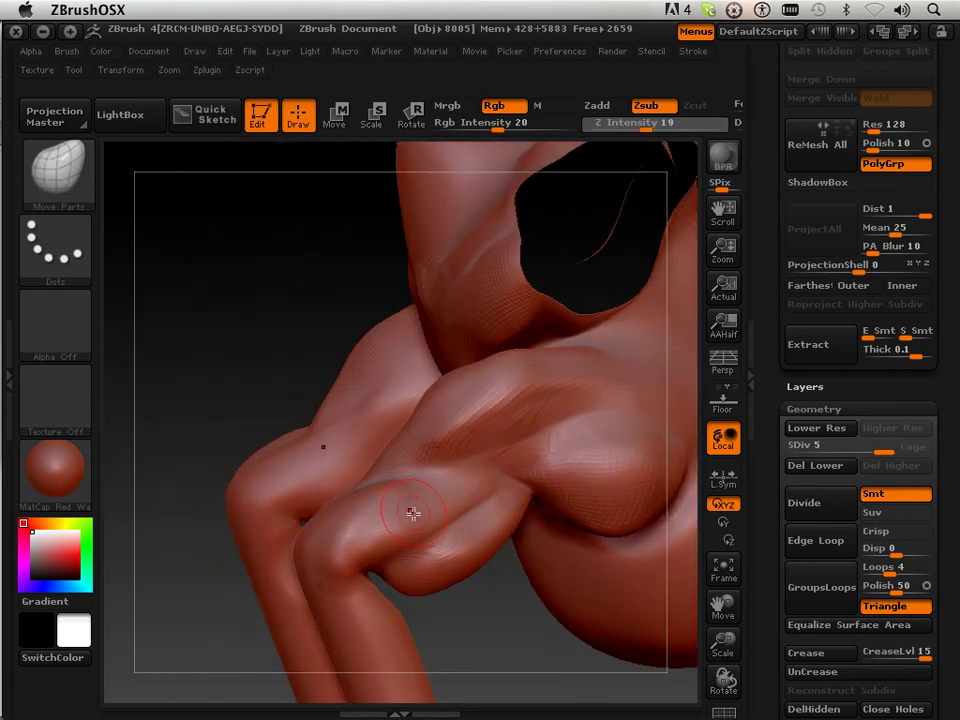
drag(458, 590, 482, 487)
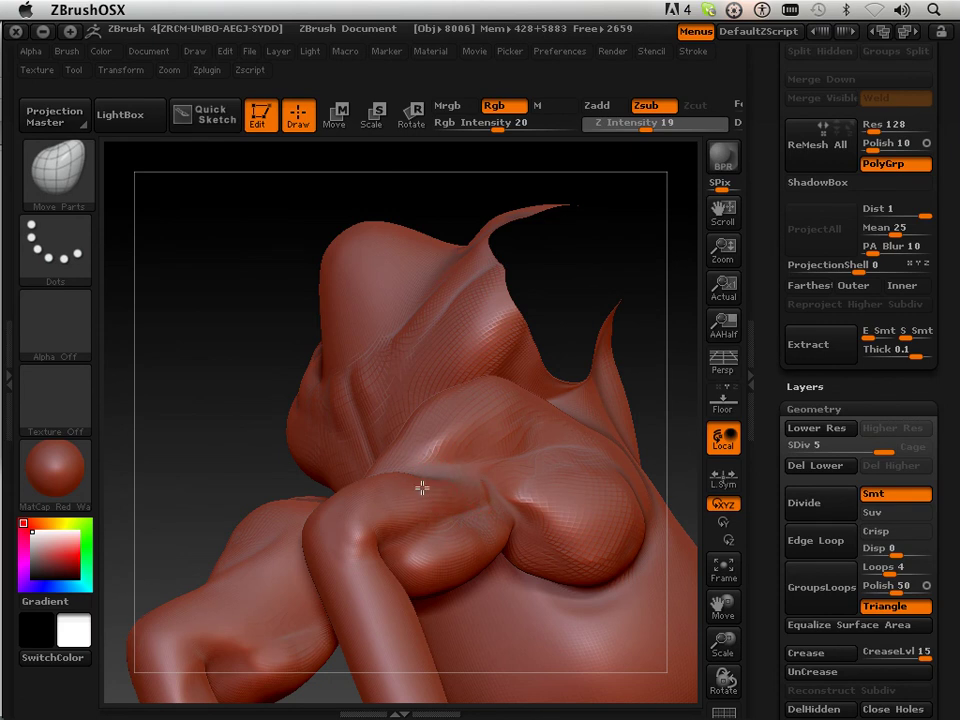
drag(370, 478, 297, 408)
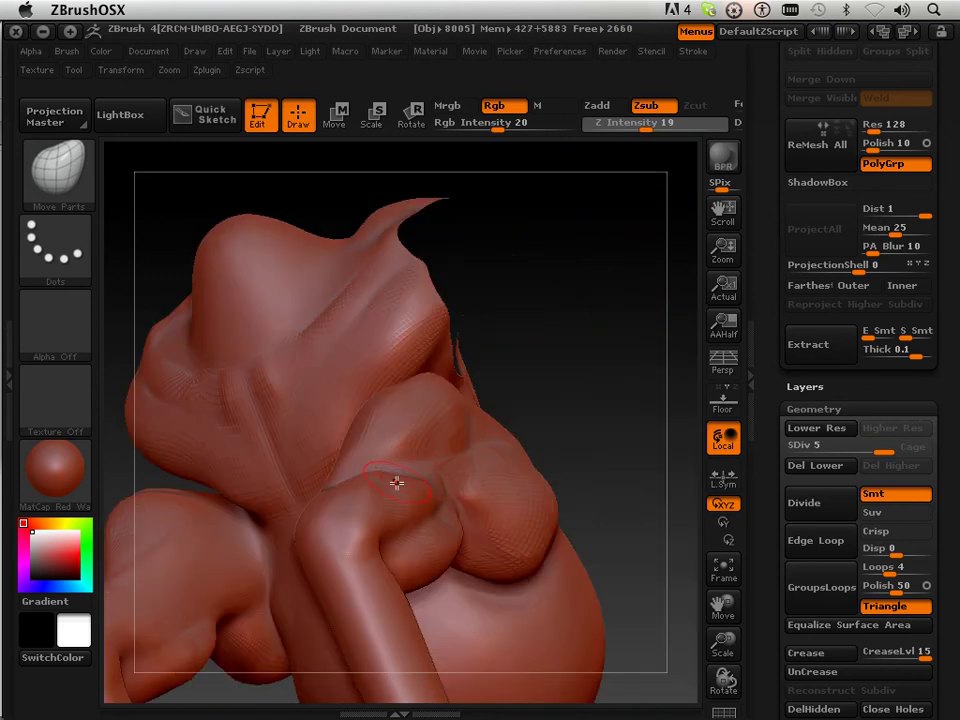
drag(388, 473, 590, 446)
drag(722, 605, 856, 567)
mouse_move(626, 571)
mouse_down()
mouse_move(639, 542)
mouse_move(560, 495)
mouse_up()
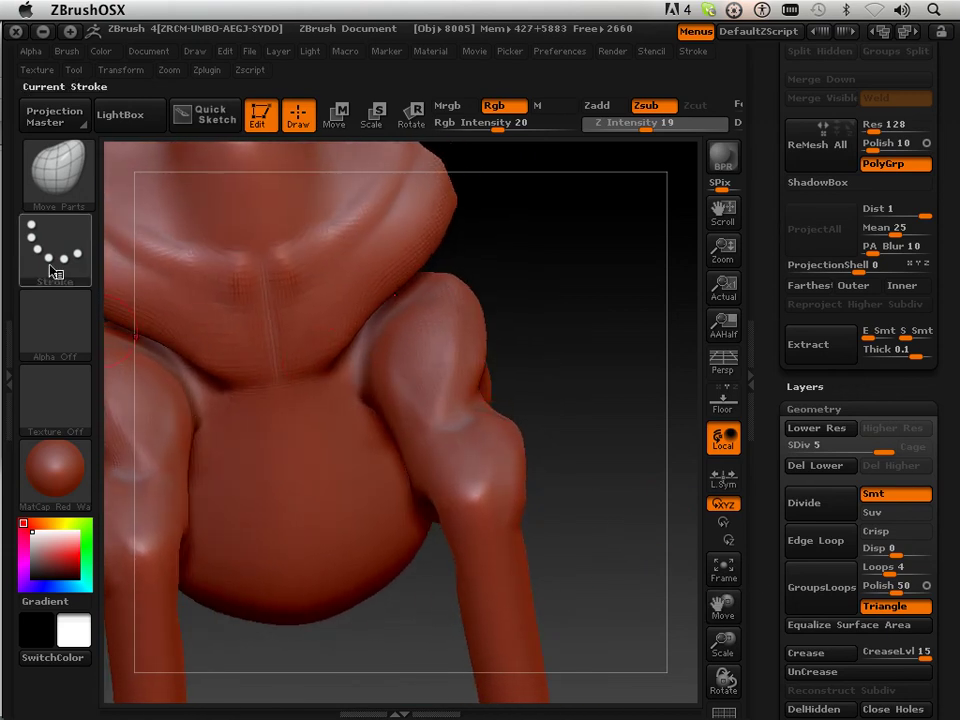
Step: Sculpt a bony kneecap and fuller front thigh muscles on the inner legs with the Standard brush at Z Intensity 25
click(75, 202)
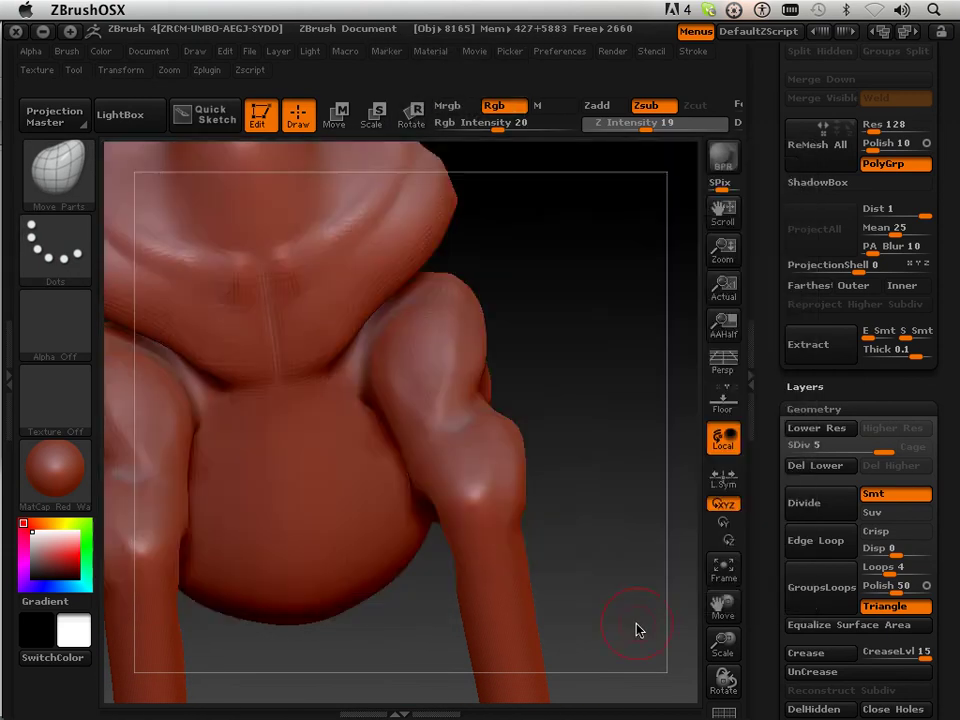
mouse_move(636, 628)
mouse_down()
mouse_move(499, 645)
mouse_move(598, 563)
mouse_move(632, 600)
mouse_move(381, 369)
mouse_up()
click(50, 175)
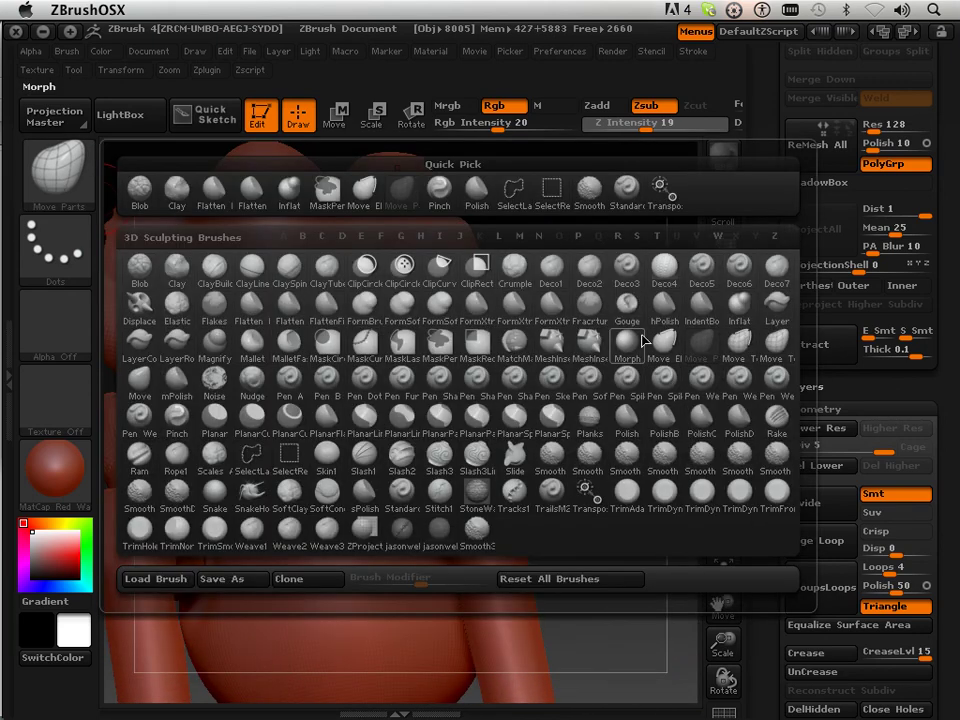
click(626, 188)
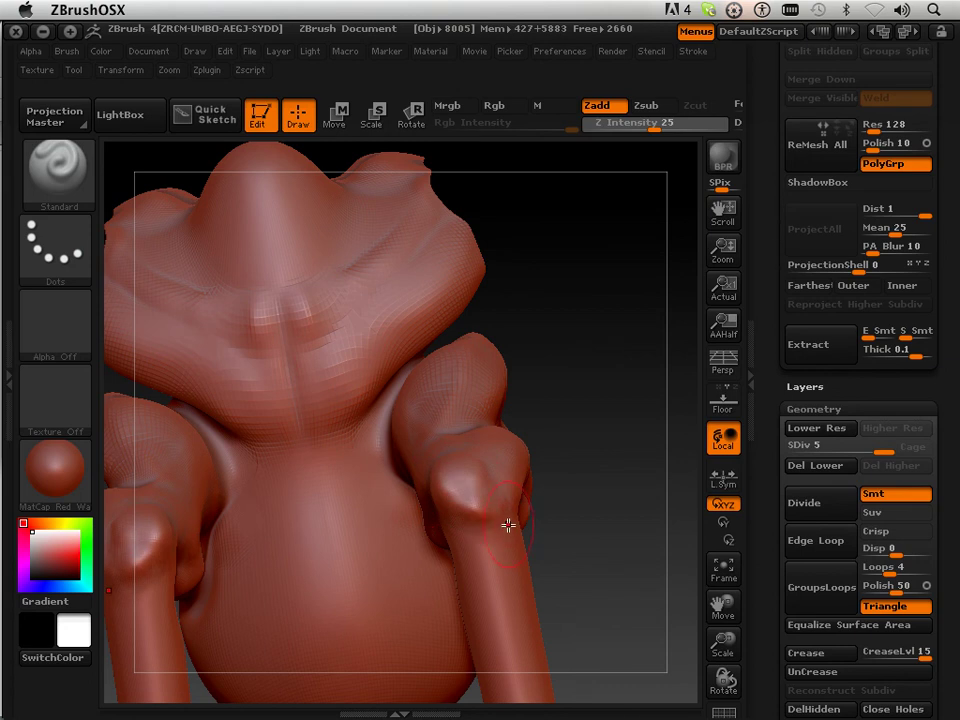
mouse_move(572, 514)
mouse_down()
mouse_move(639, 536)
mouse_move(619, 525)
mouse_move(617, 551)
mouse_move(499, 499)
mouse_move(586, 461)
mouse_up()
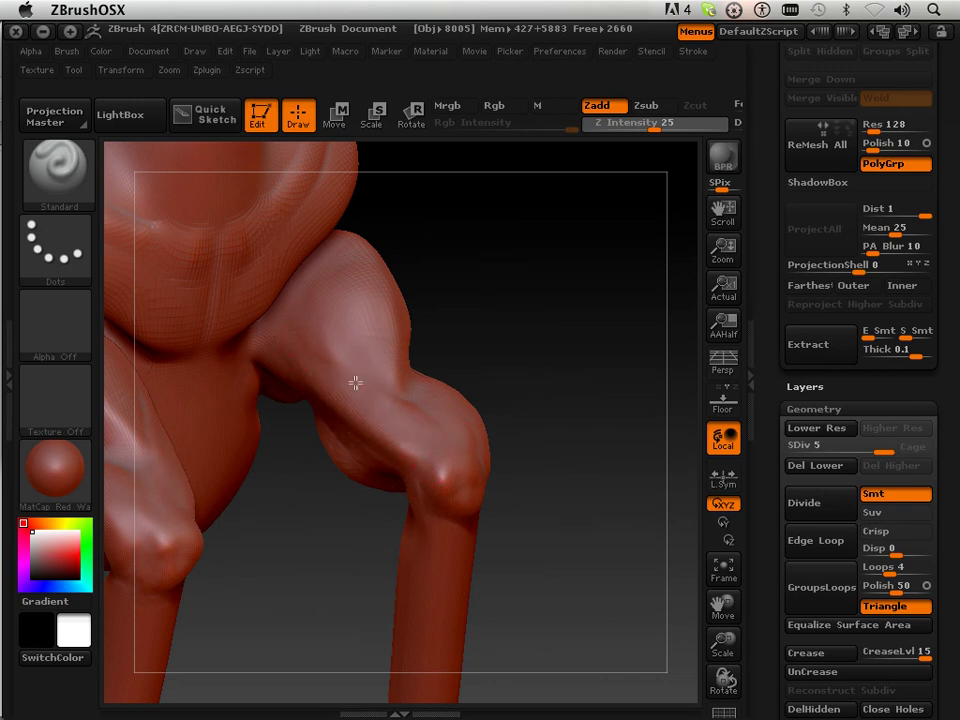
drag(572, 420, 564, 385)
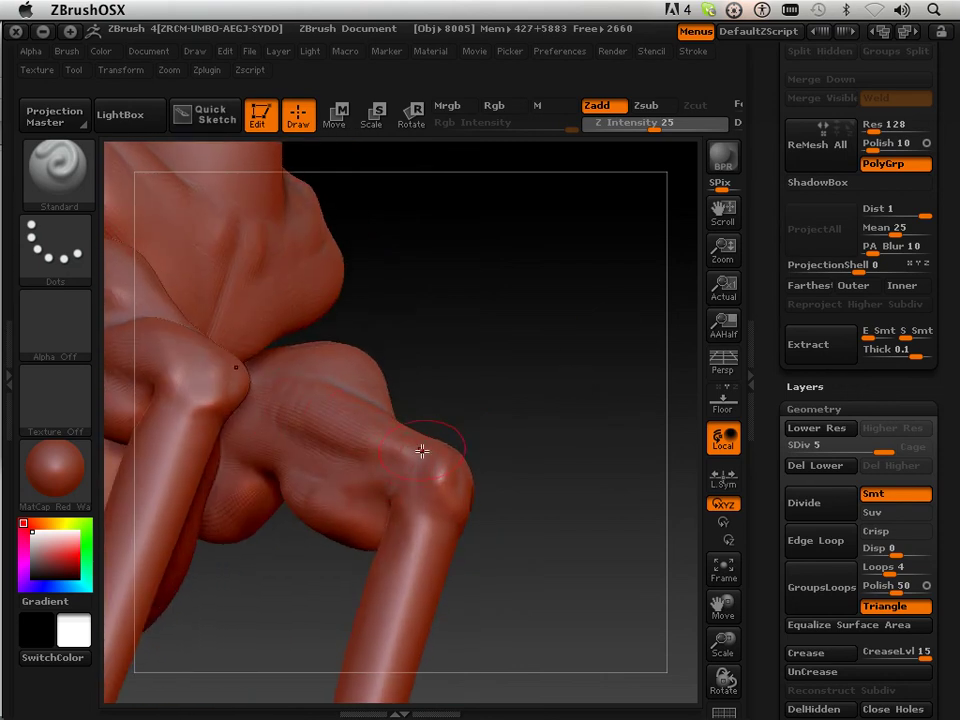
drag(550, 405, 510, 459)
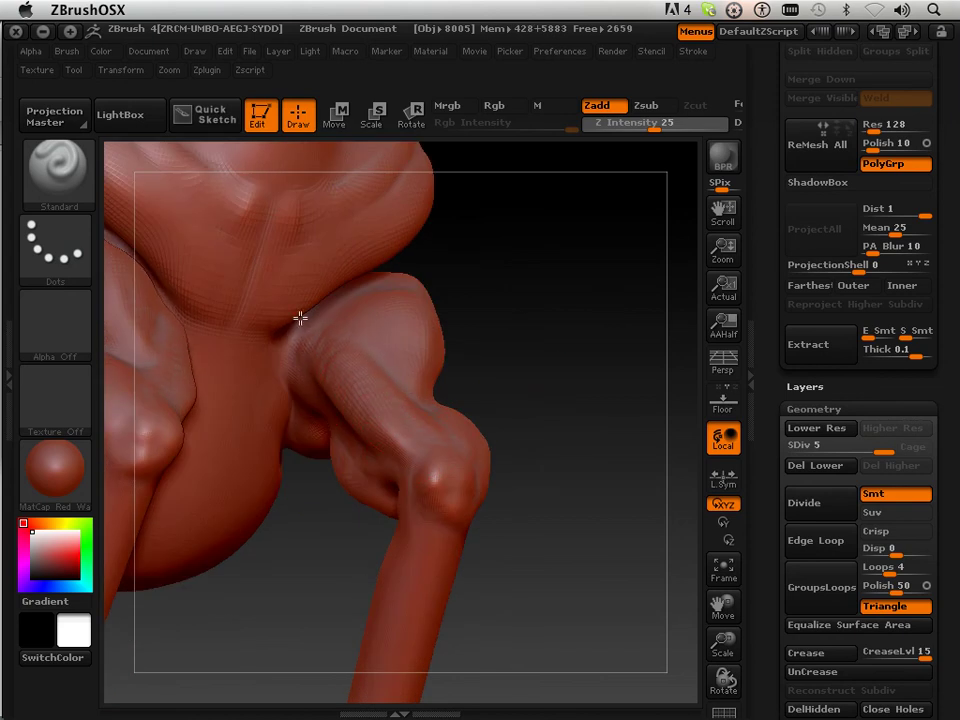
mouse_move(470, 350)
mouse_down()
mouse_move(536, 373)
mouse_move(527, 446)
mouse_move(549, 438)
mouse_up()
Step: Sharpen the creases along the front and side of the thigh with the Pinch brush at Z Intensity 38, softening rough spots
click(57, 168)
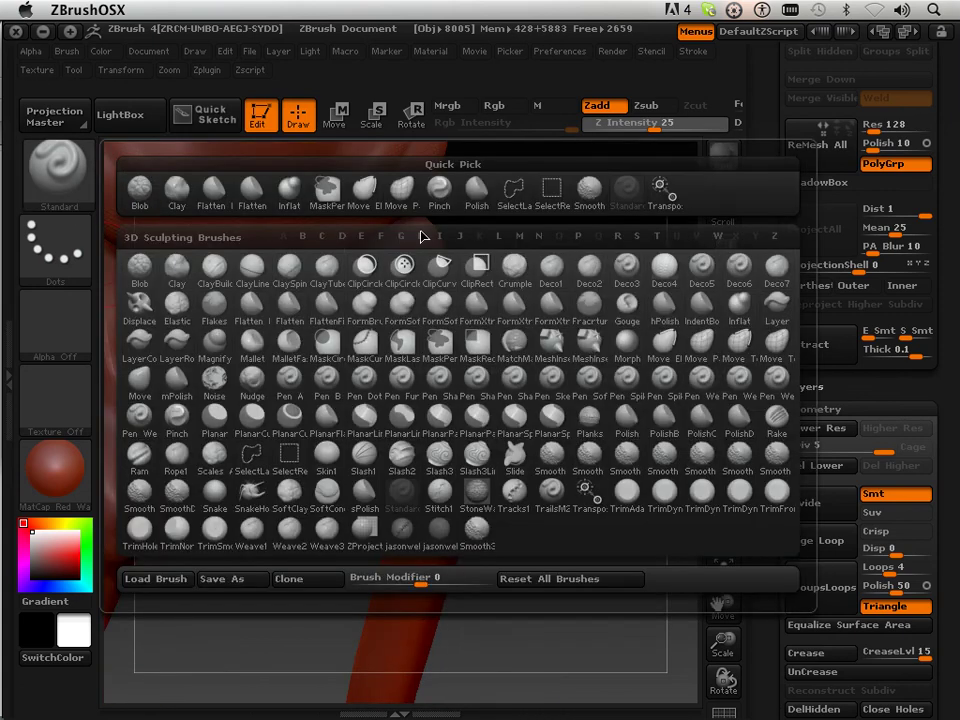
click(439, 188)
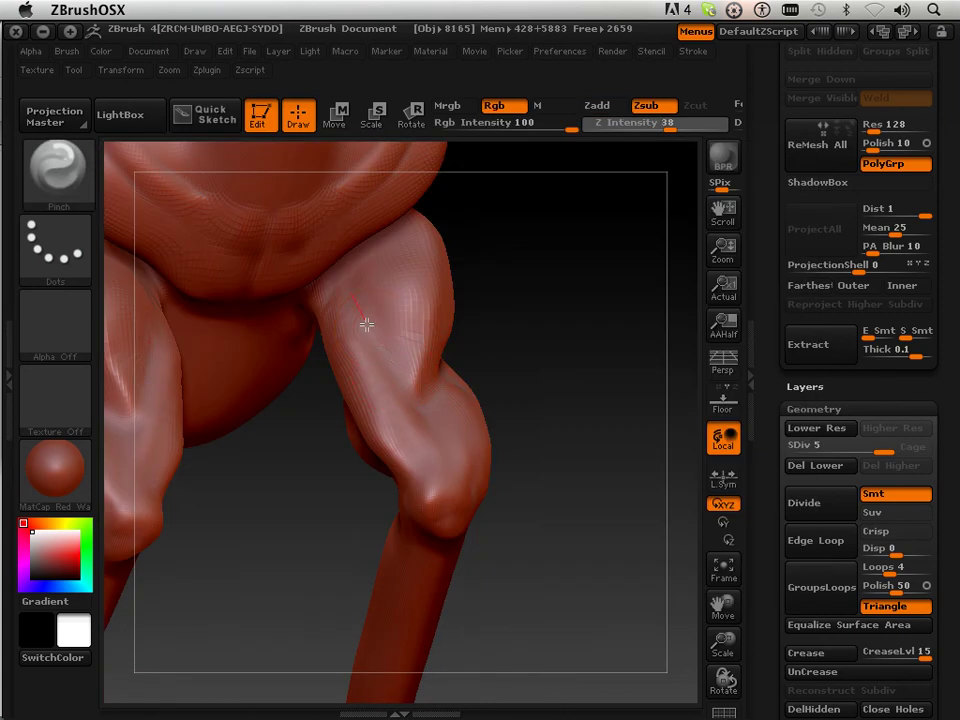
mouse_move(546, 472)
mouse_down()
mouse_move(585, 339)
mouse_move(442, 411)
mouse_up()
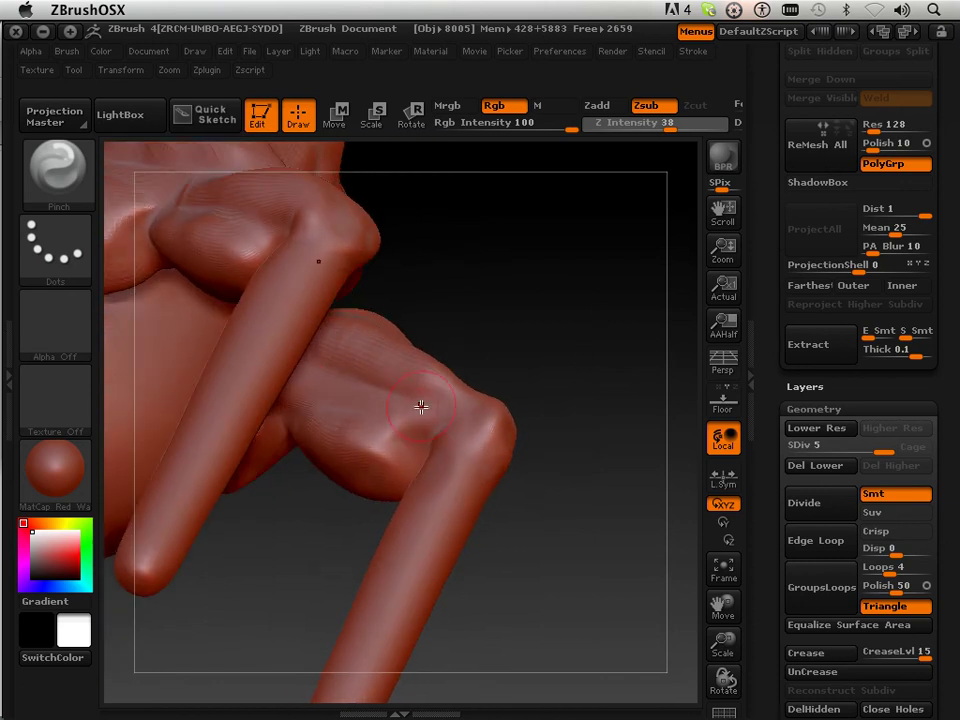
mouse_move(350, 381)
mouse_down()
mouse_move(540, 388)
mouse_move(333, 352)
mouse_up()
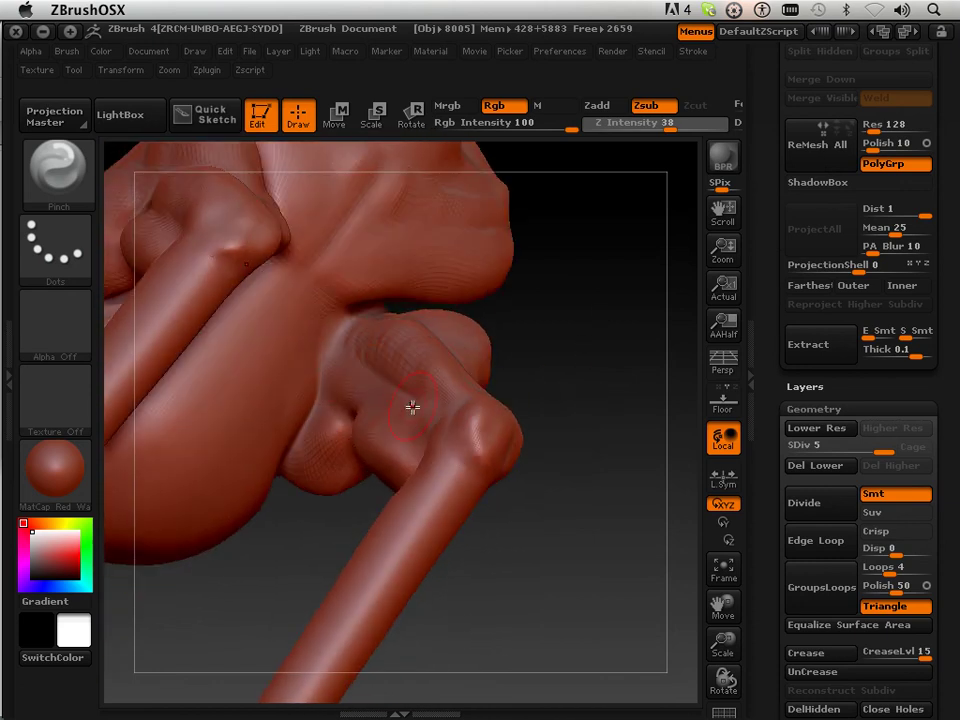
drag(584, 358, 534, 412)
key(shift)
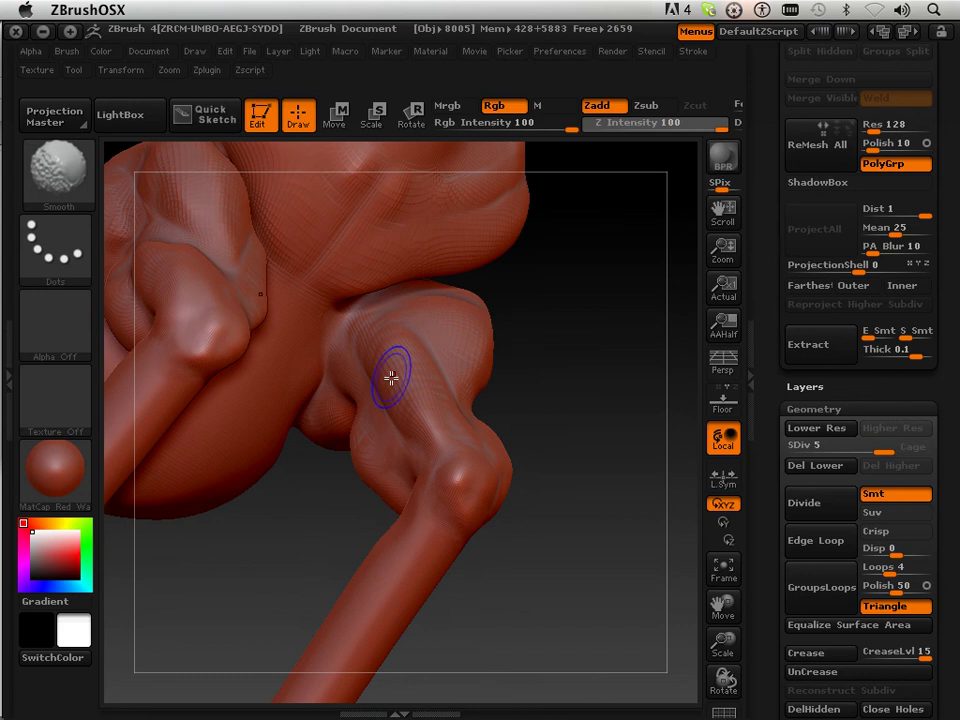
Step: Bring back the hidden arms and show the whole creature from behind
mouse_move(589, 456)
mouse_down()
mouse_move(570, 458)
mouse_move(577, 471)
mouse_up()
drag(723, 642, 718, 592)
mouse_move(655, 552)
mouse_down()
mouse_move(589, 540)
mouse_move(551, 546)
mouse_move(572, 598)
mouse_move(600, 594)
mouse_move(559, 600)
mouse_move(596, 591)
mouse_move(606, 611)
mouse_move(594, 621)
mouse_move(632, 619)
mouse_move(624, 570)
mouse_move(624, 579)
mouse_move(497, 598)
mouse_move(563, 588)
mouse_move(611, 476)
mouse_move(551, 407)
mouse_move(553, 484)
mouse_move(578, 590)
mouse_move(506, 639)
mouse_move(549, 630)
mouse_move(521, 615)
mouse_move(531, 594)
mouse_move(434, 385)
mouse_up()
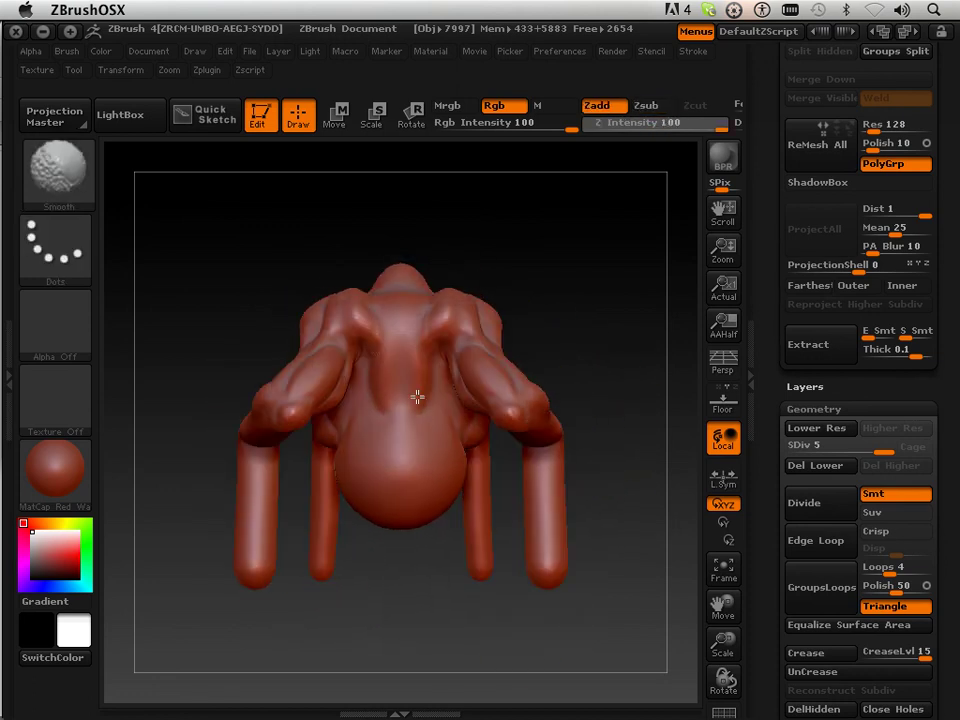
key(ctrl)
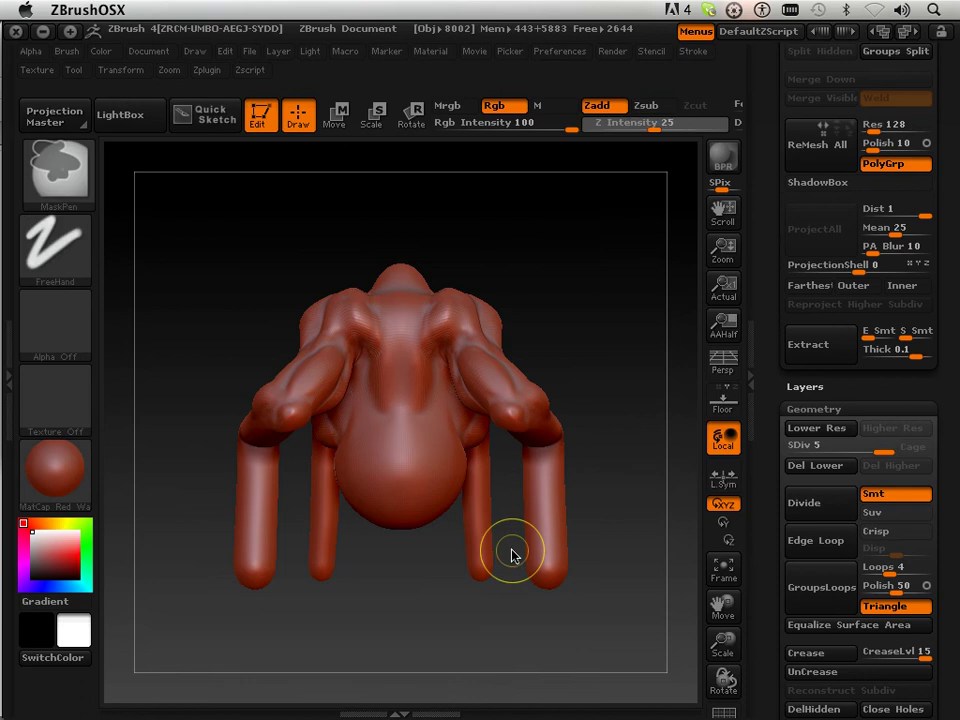